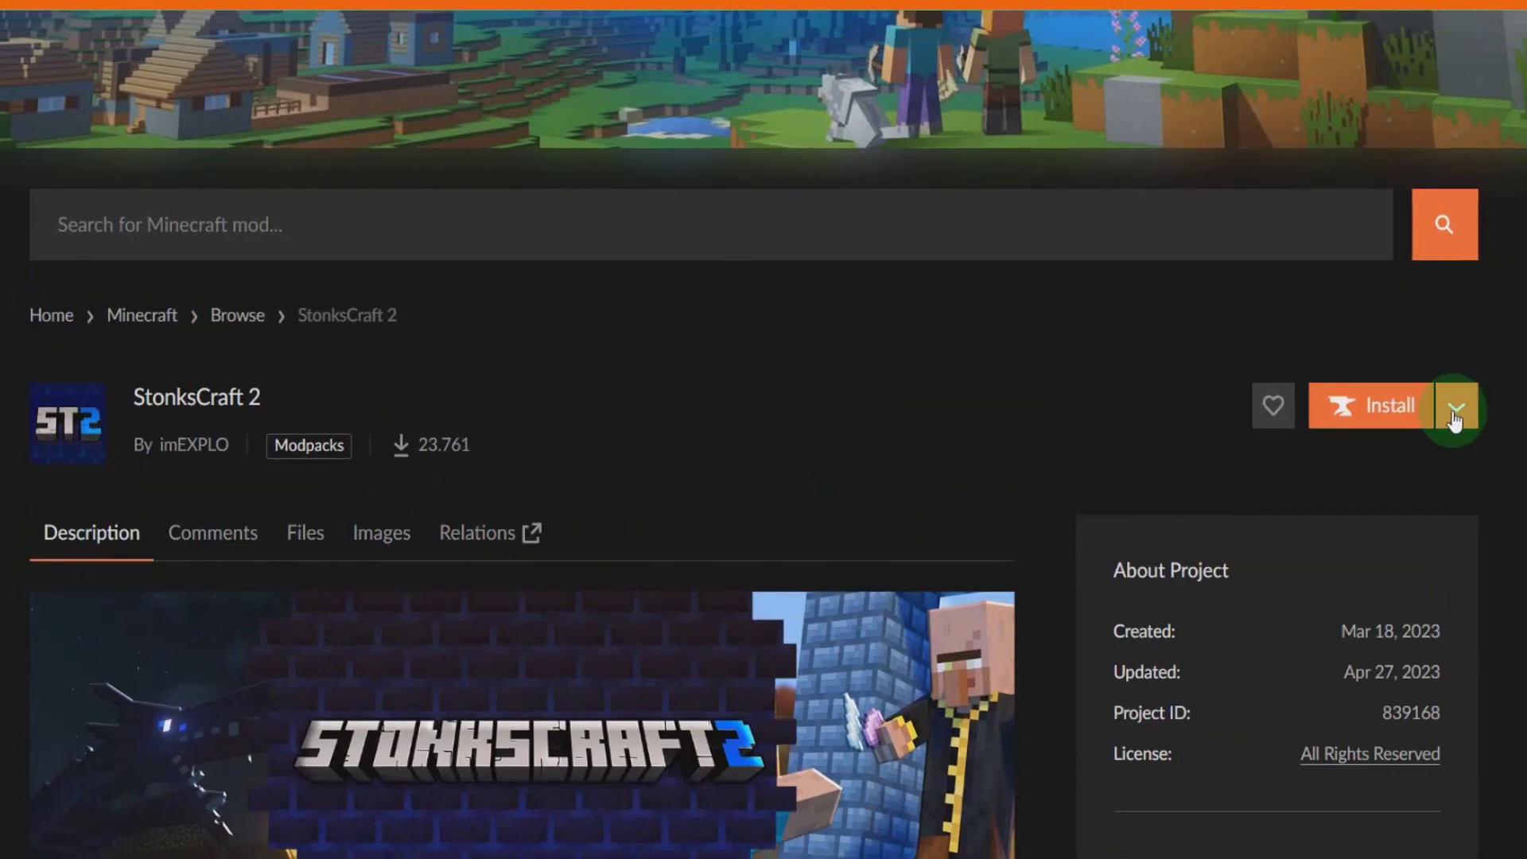
- Show the StonksCraft 2 modpack's file list and open the options for the MC StonksCraft2 v7 release
{"action": "left_click", "coordinate": [1462, 413]}
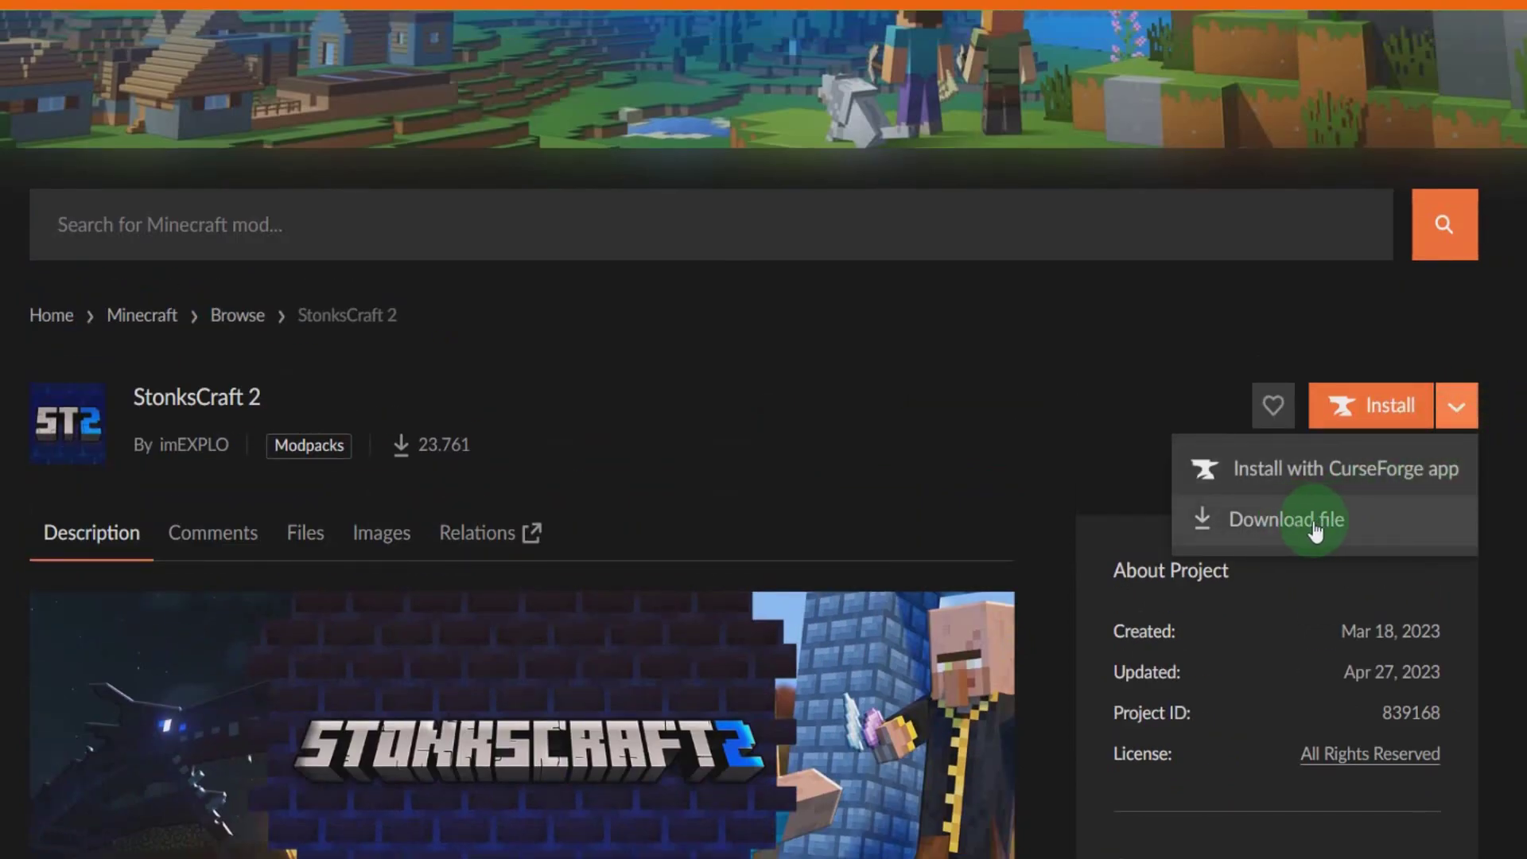
{"action": "left_click", "coordinate": [1075, 350]}
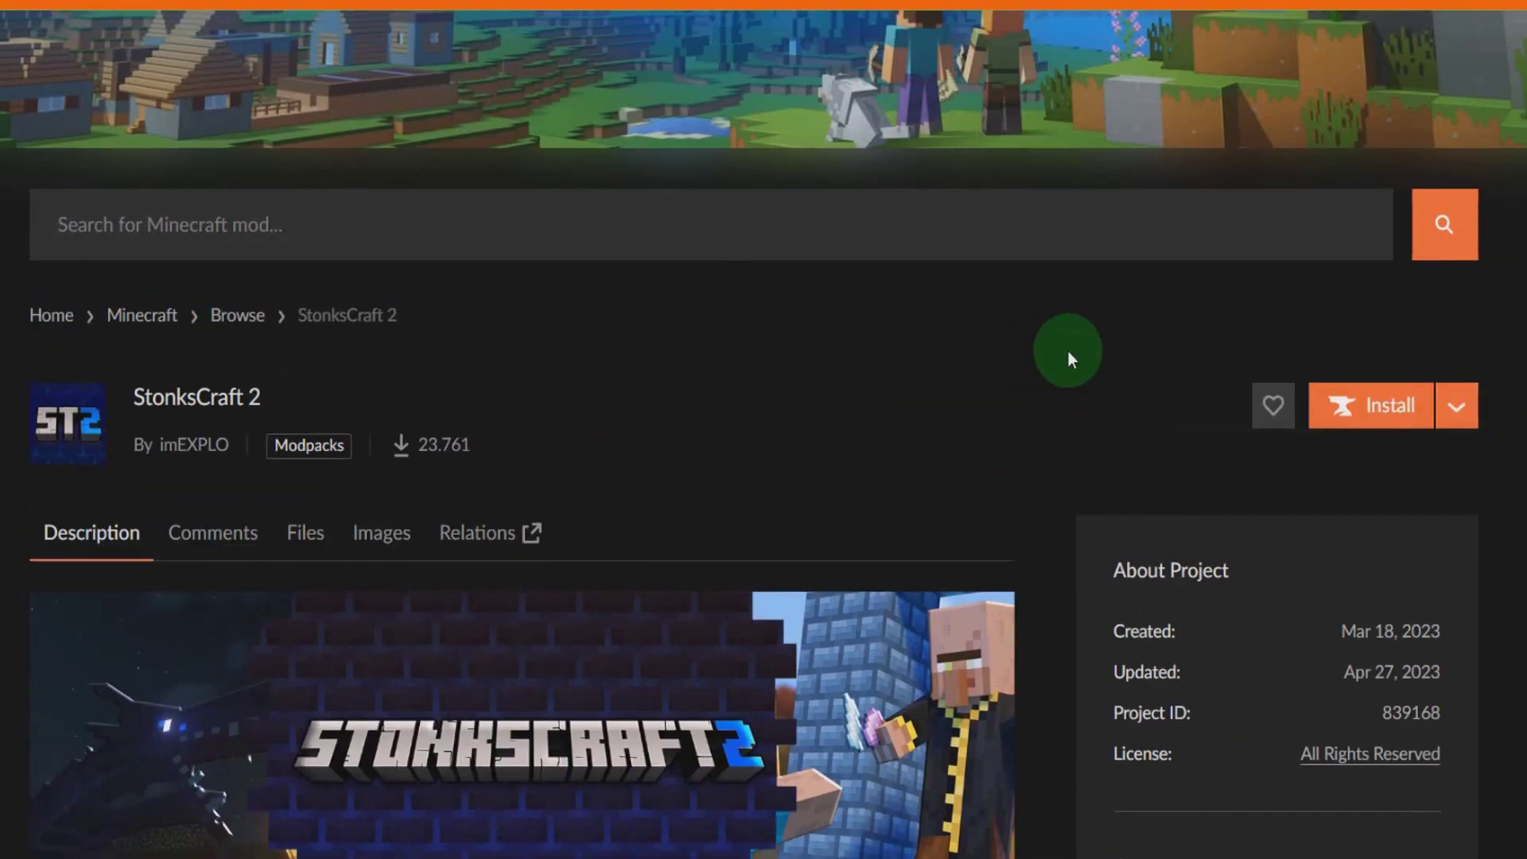
{"action": "left_click", "coordinate": [322, 534]}
{"action": "scroll", "coordinate": [443, 511], "scroll_direction": "down", "scroll_amount": 5}
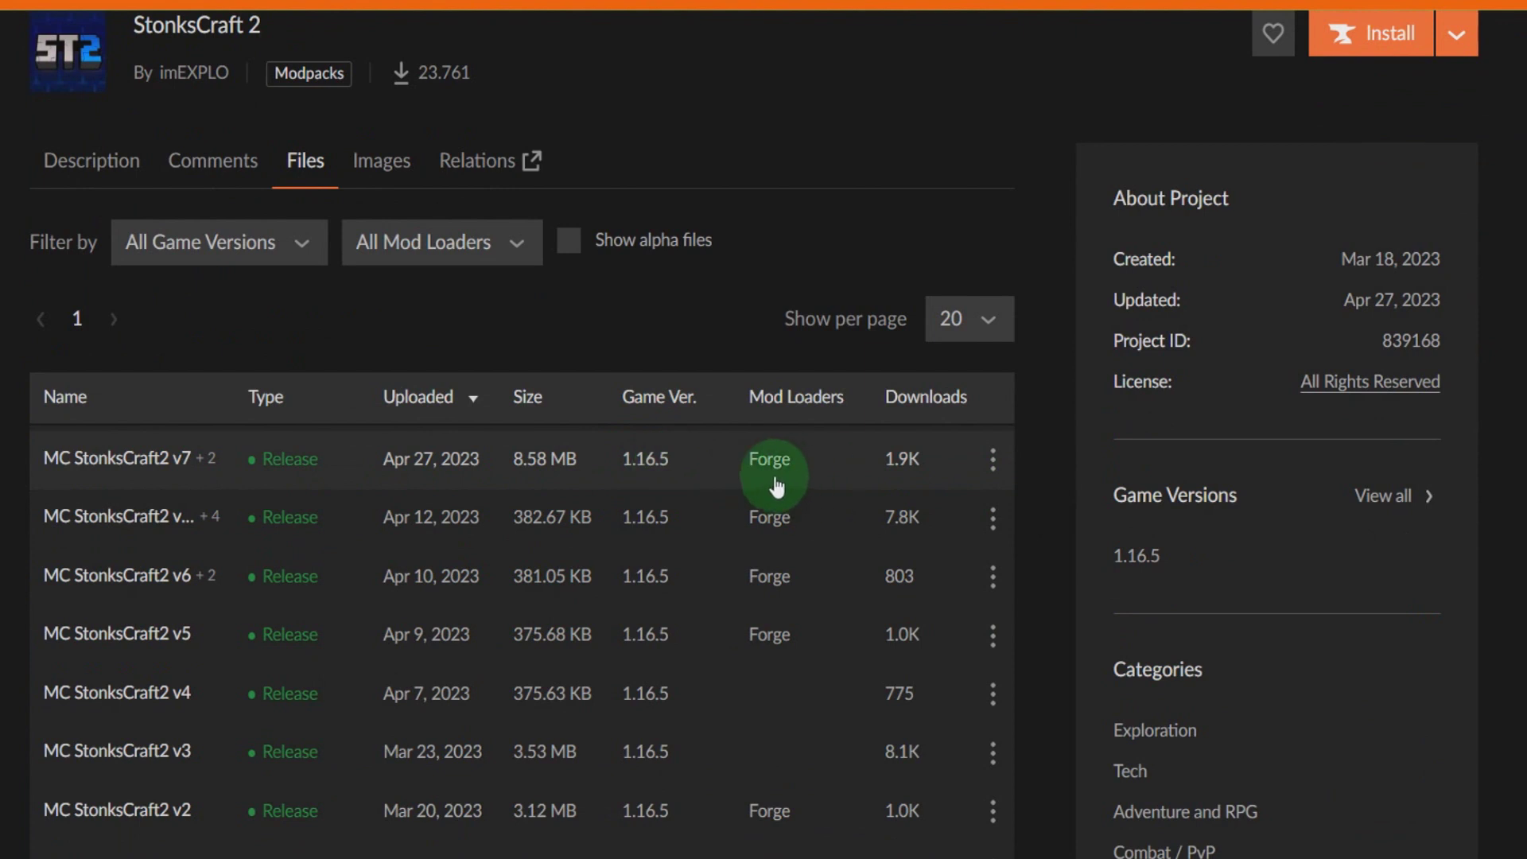
{"action": "left_click", "coordinate": [994, 460]}
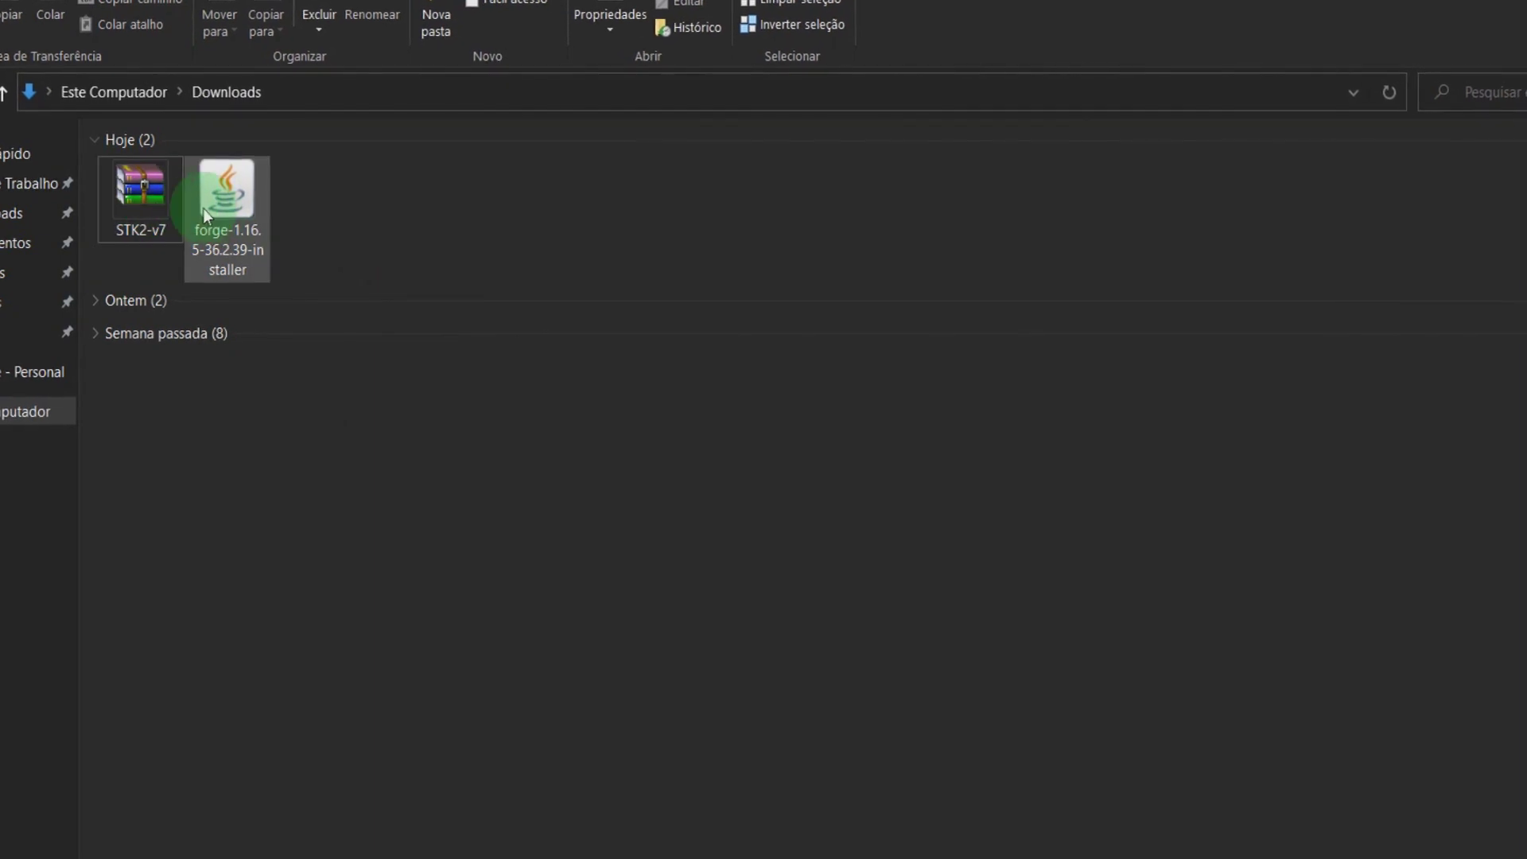
- Run forge-1.16.5-36.2.39-installer with Java(TM) Platform SE binary and install the Forge client
{"action": "right_click", "coordinate": [244, 214]}
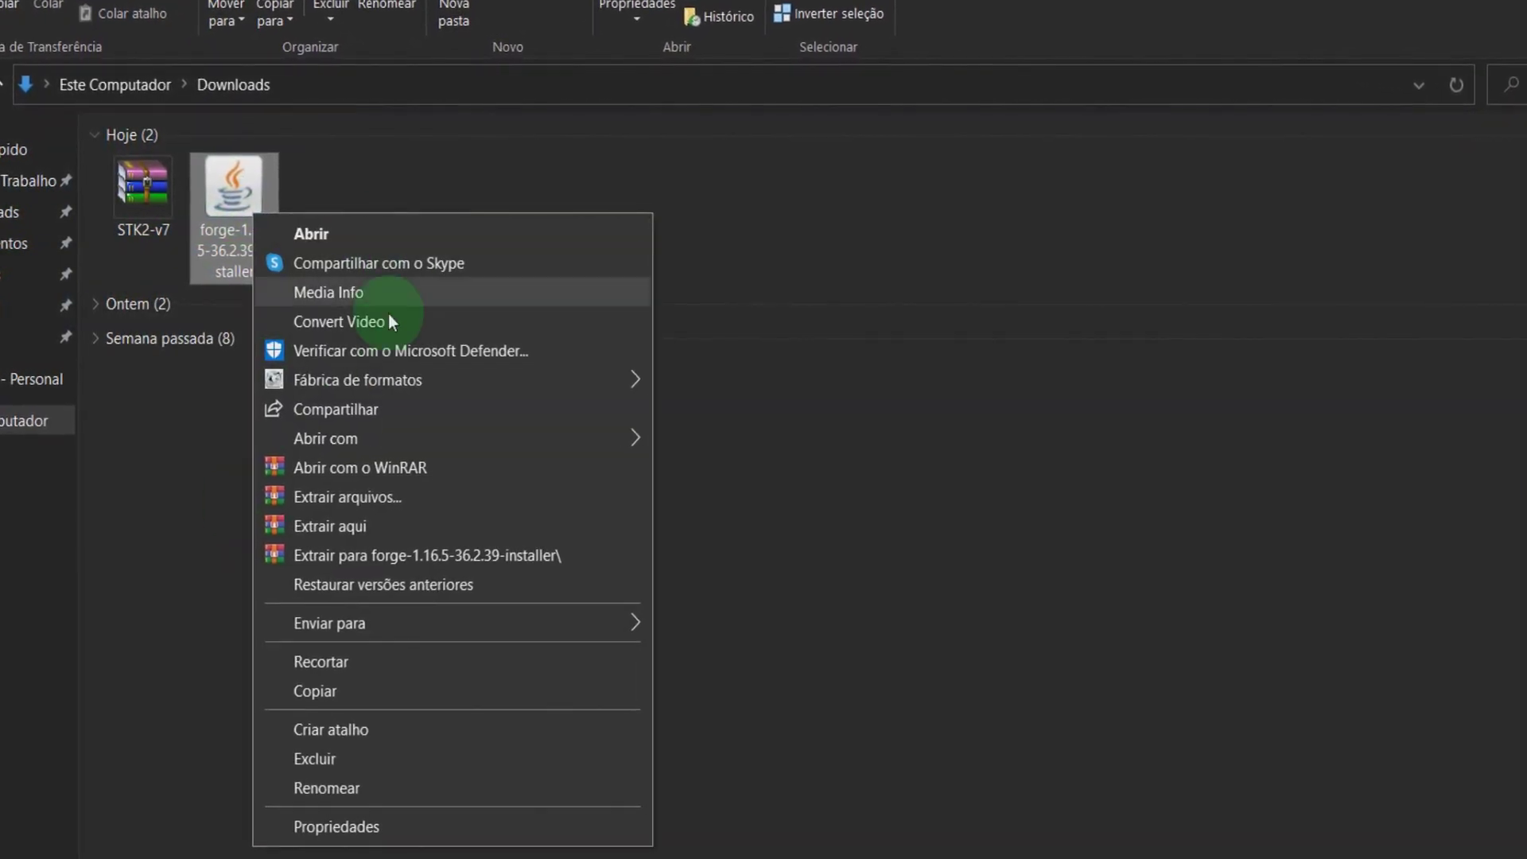
{"action": "mouse_move", "coordinate": [645, 438]}
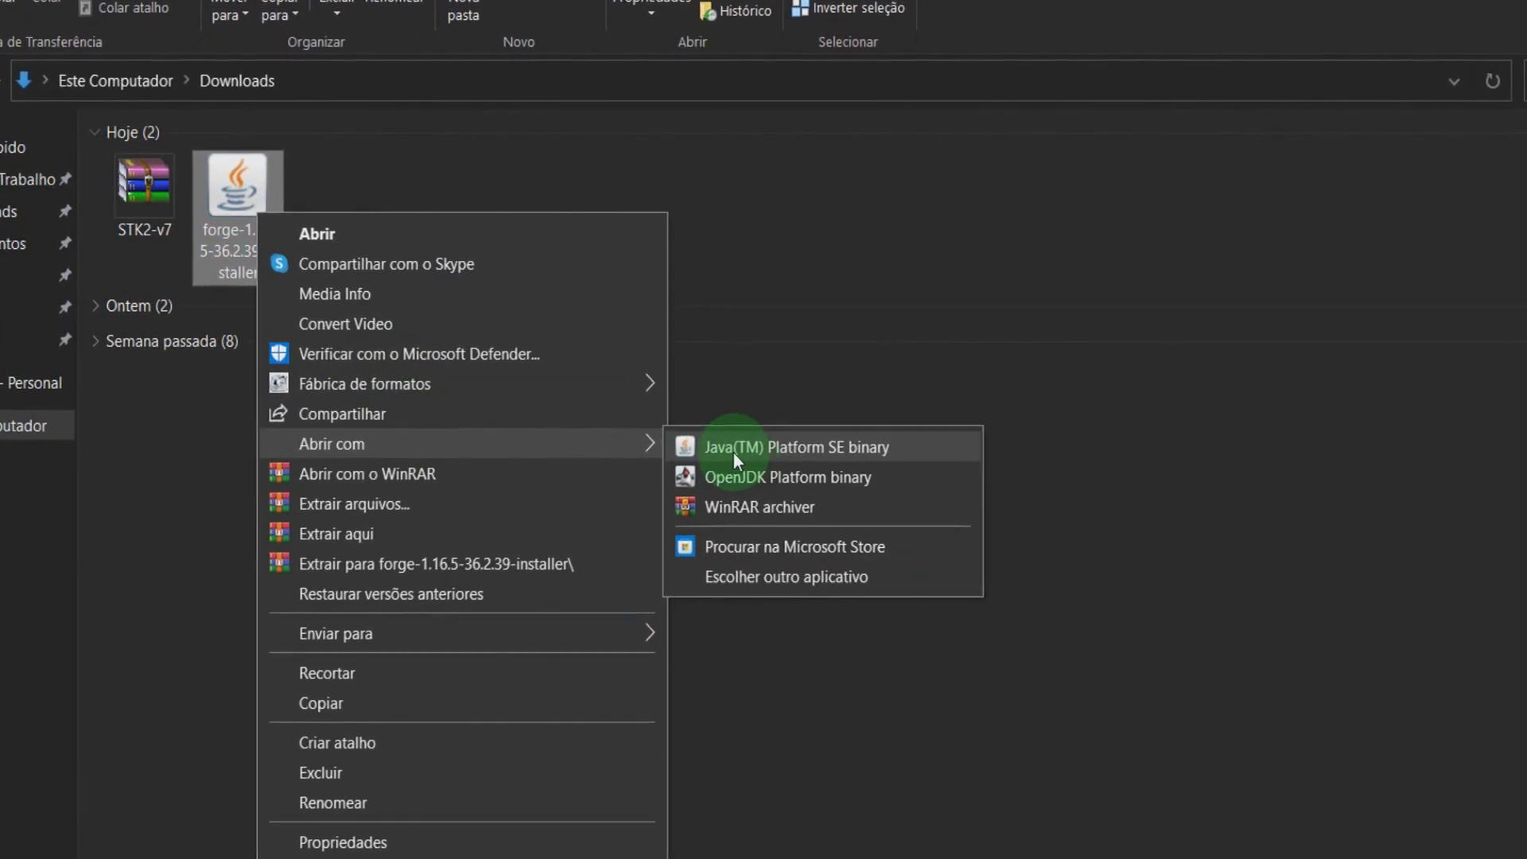
{"action": "left_click", "coordinate": [778, 447]}
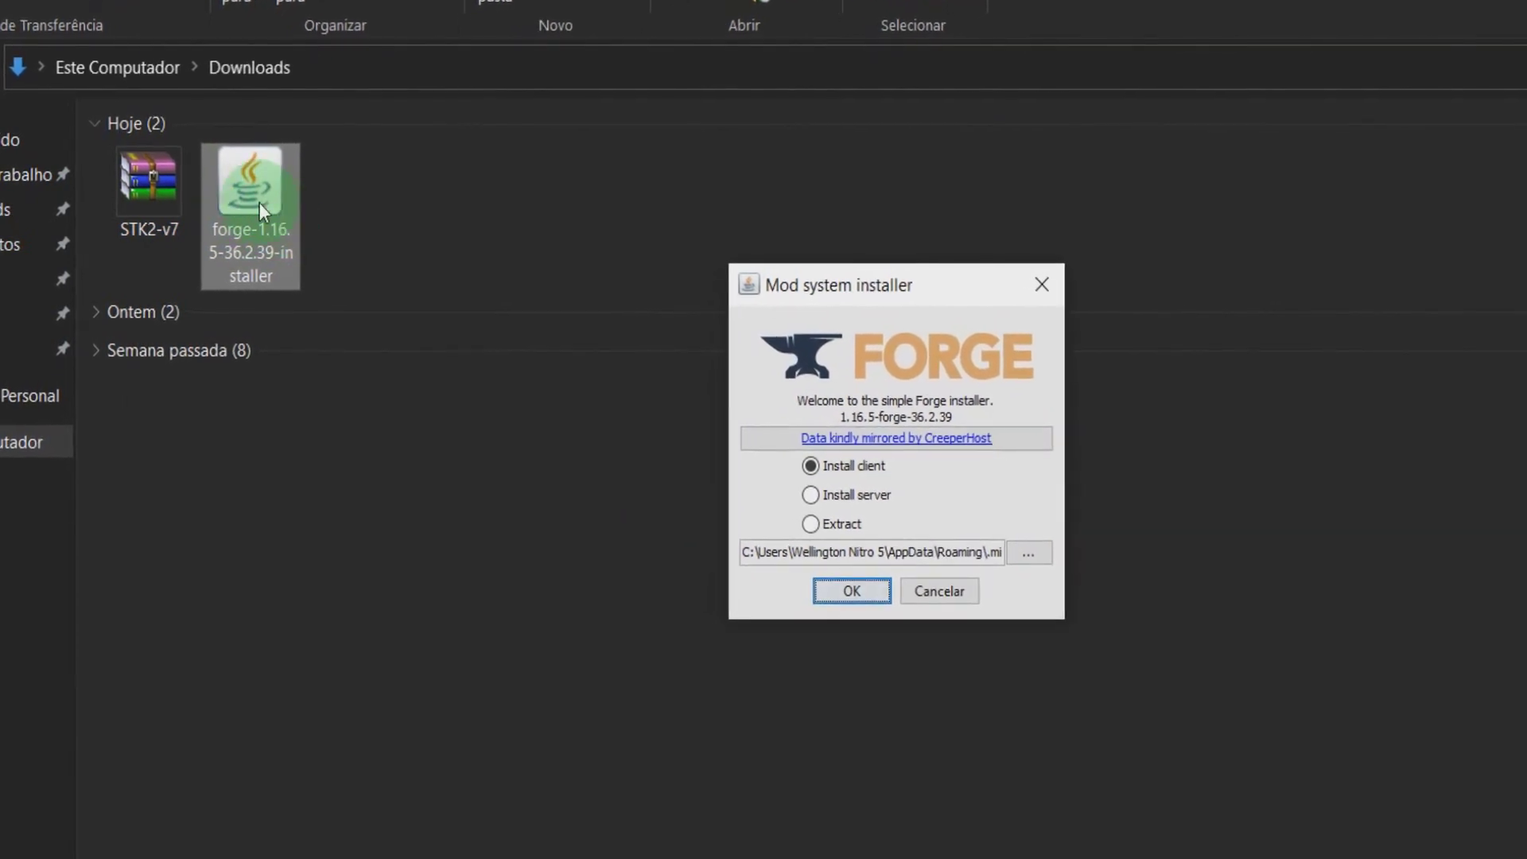
{"action": "left_click", "coordinate": [852, 591]}
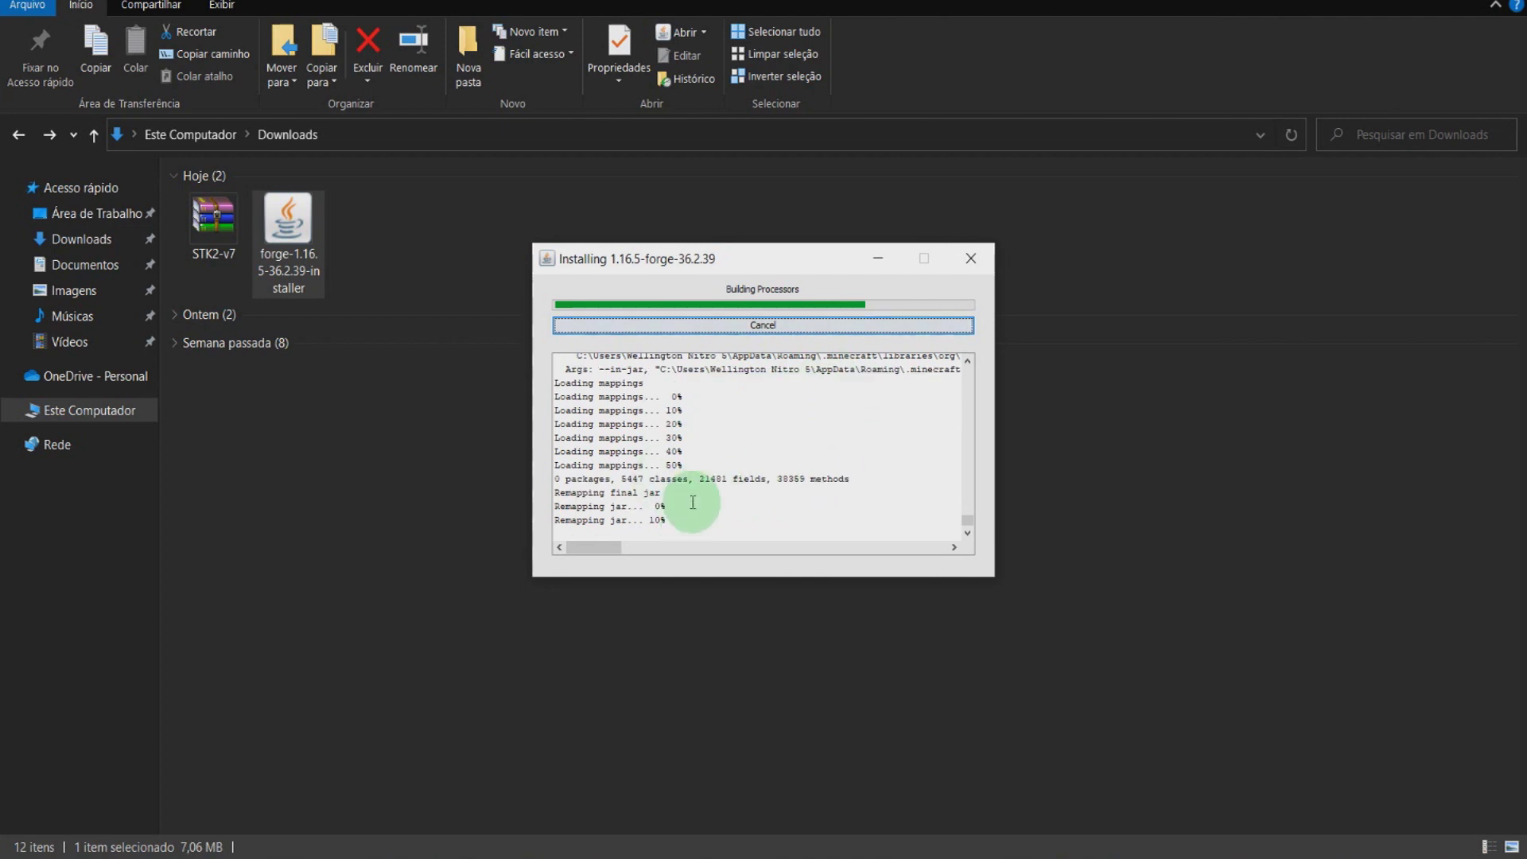
{"action": "left_click_drag", "start_coordinate": [693, 278], "coordinate": [758, 312]}
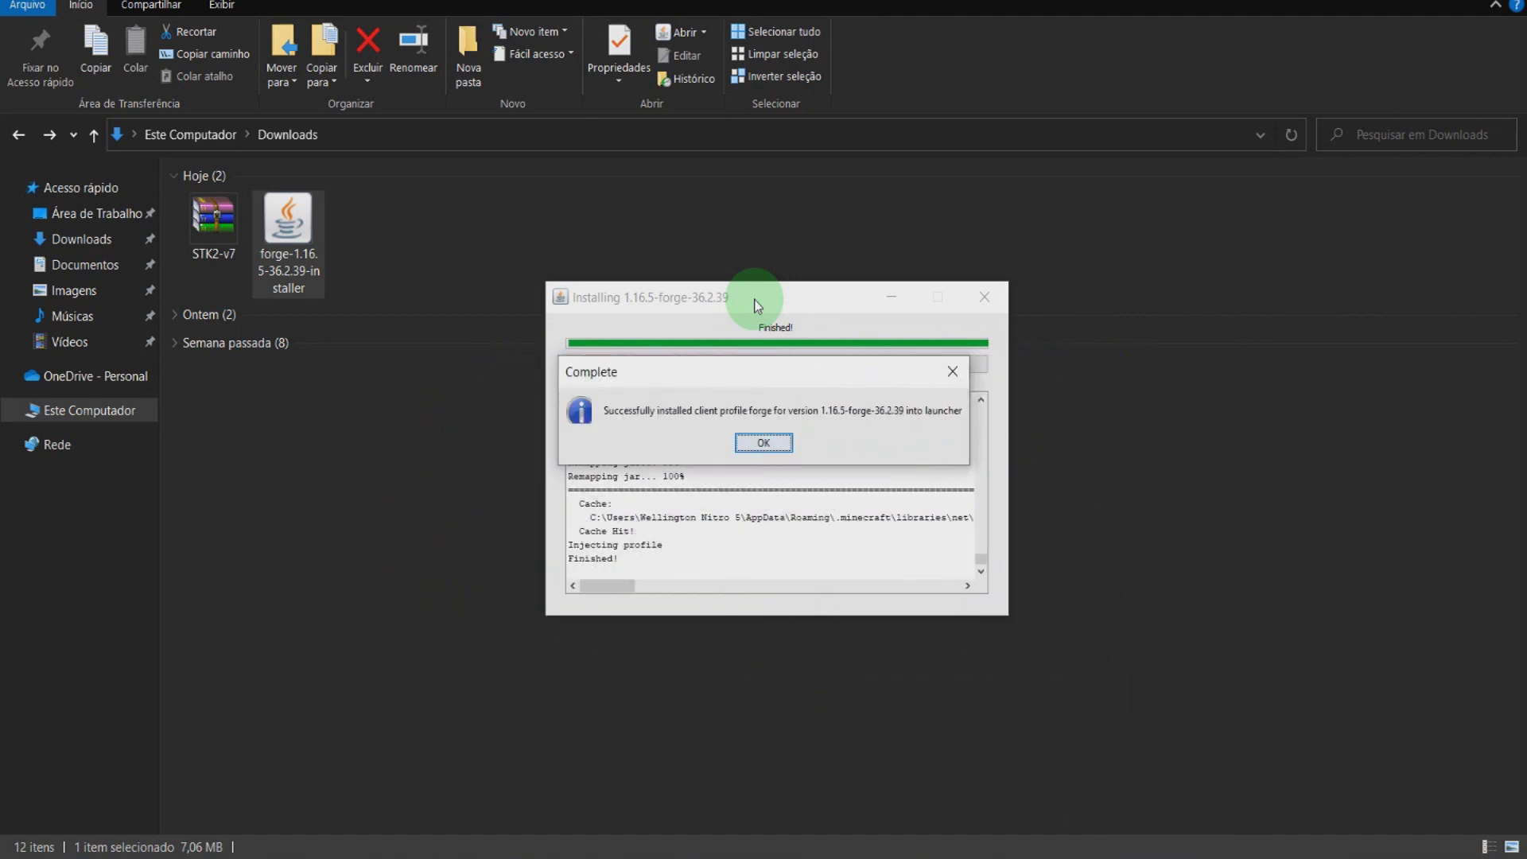
{"action": "left_click", "coordinate": [765, 445]}
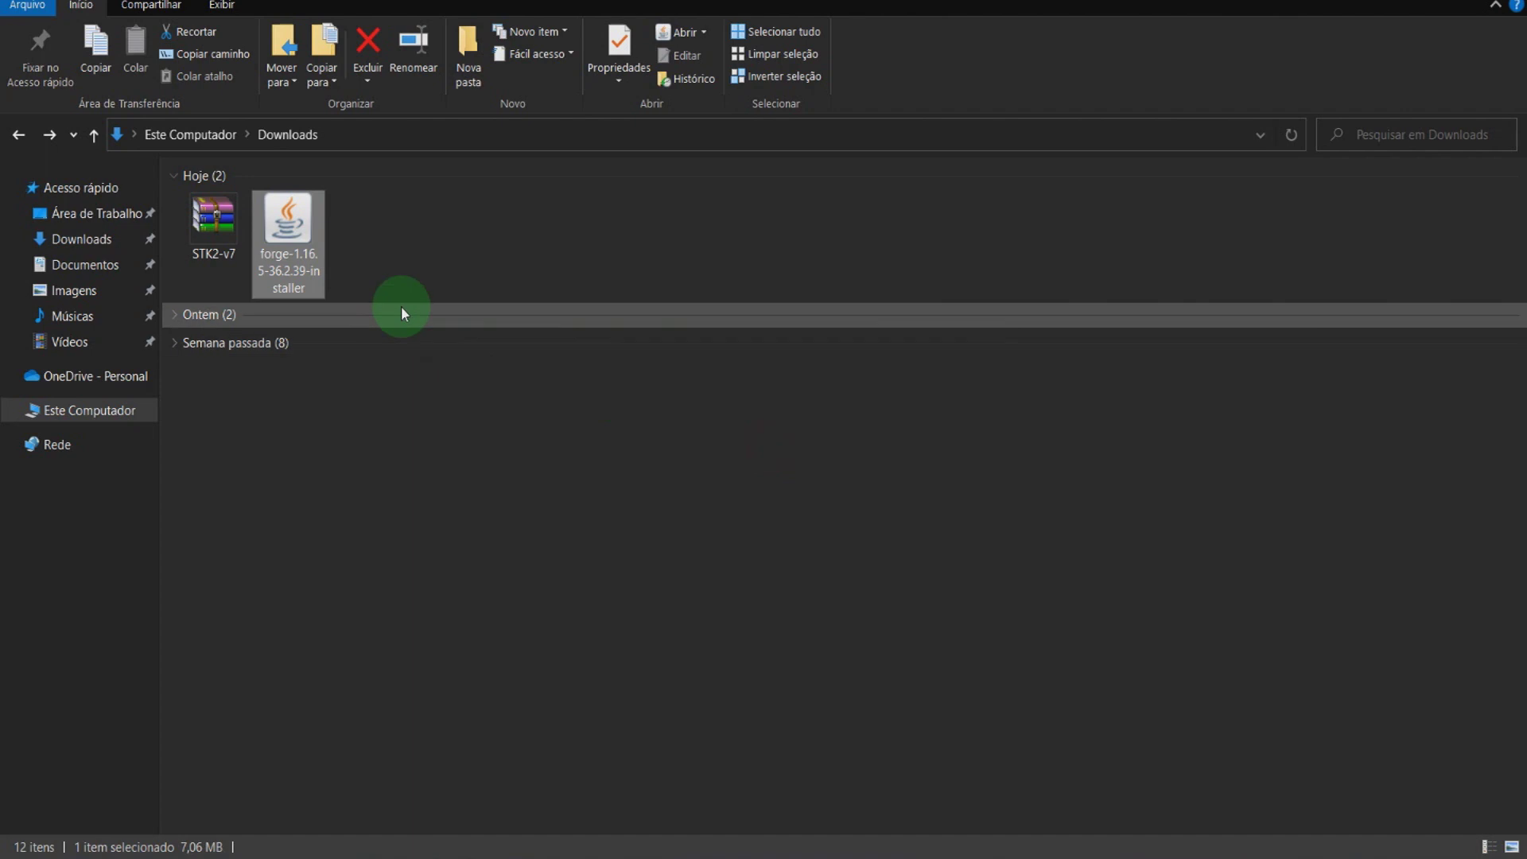
- Extract the STK2-v7 archive into its own STK2-v7 folder in Downloads and open that folder
{"action": "right_click", "coordinate": [209, 235]}
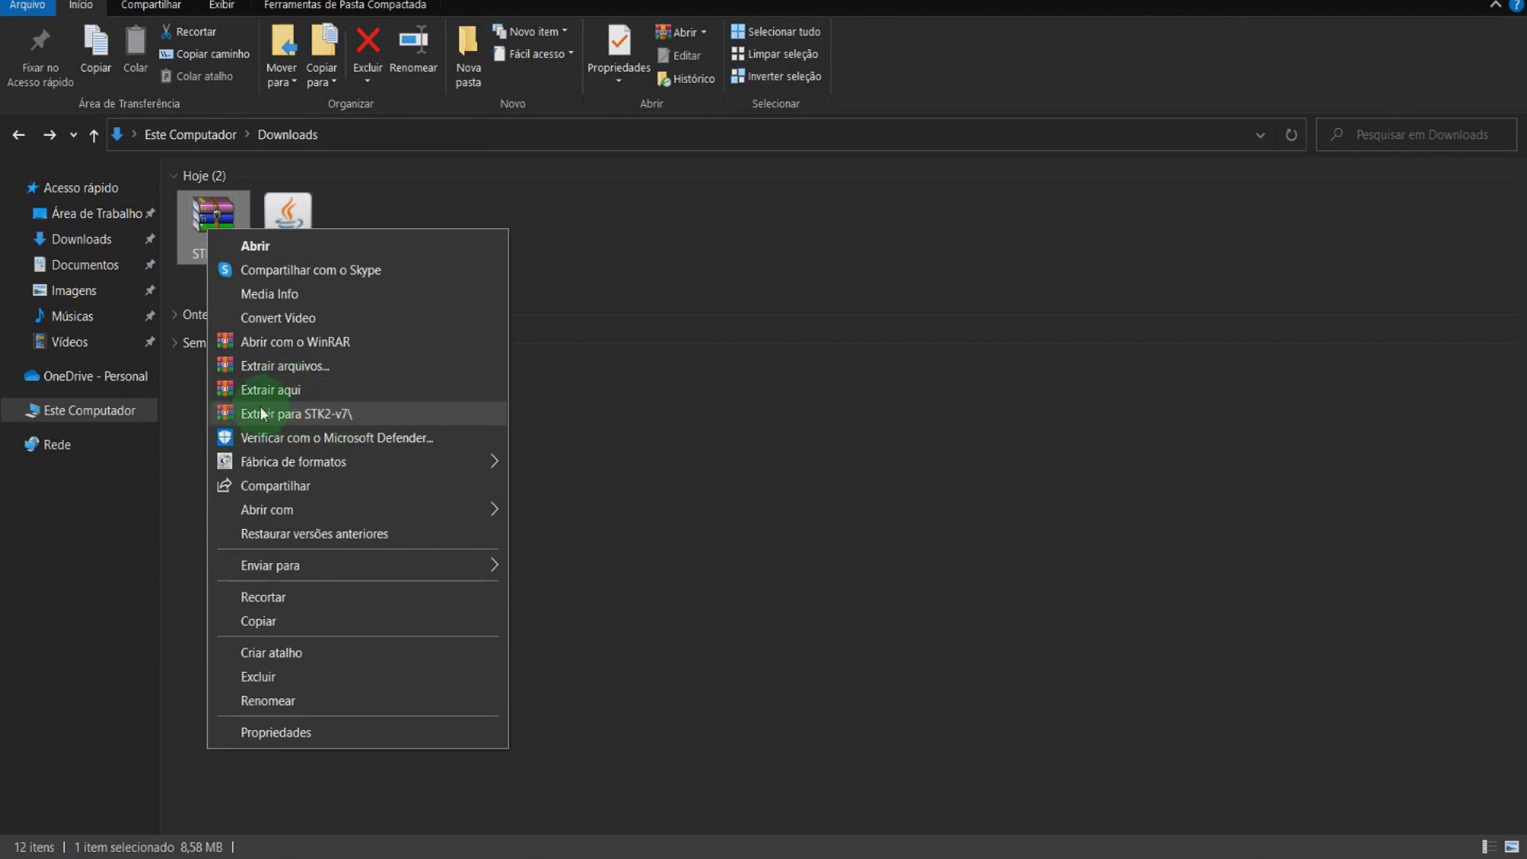
{"action": "left_click", "coordinate": [317, 415]}
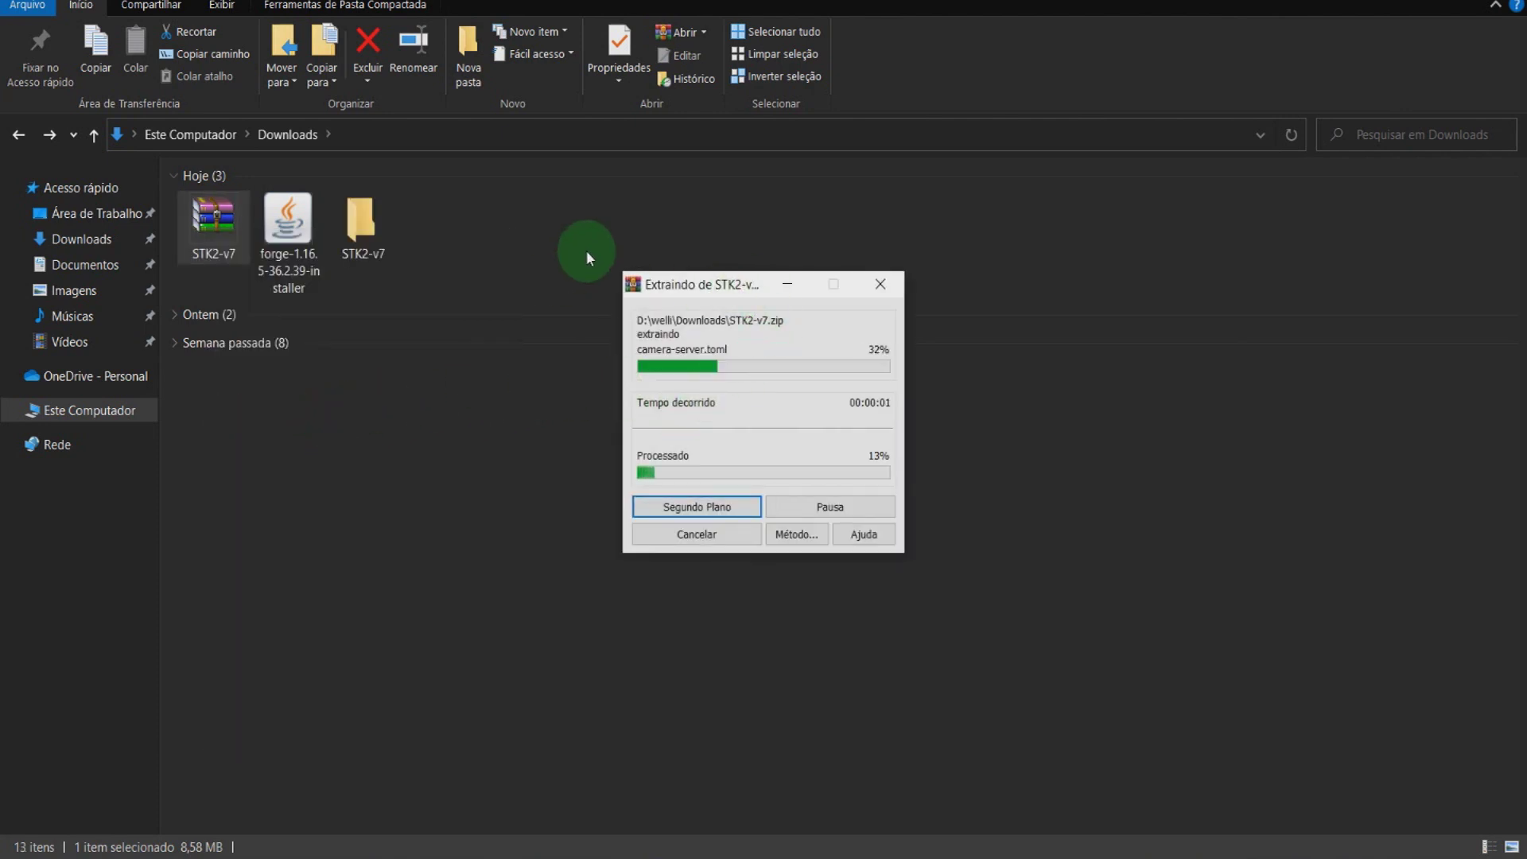
{"action": "double_click", "coordinate": [378, 223]}
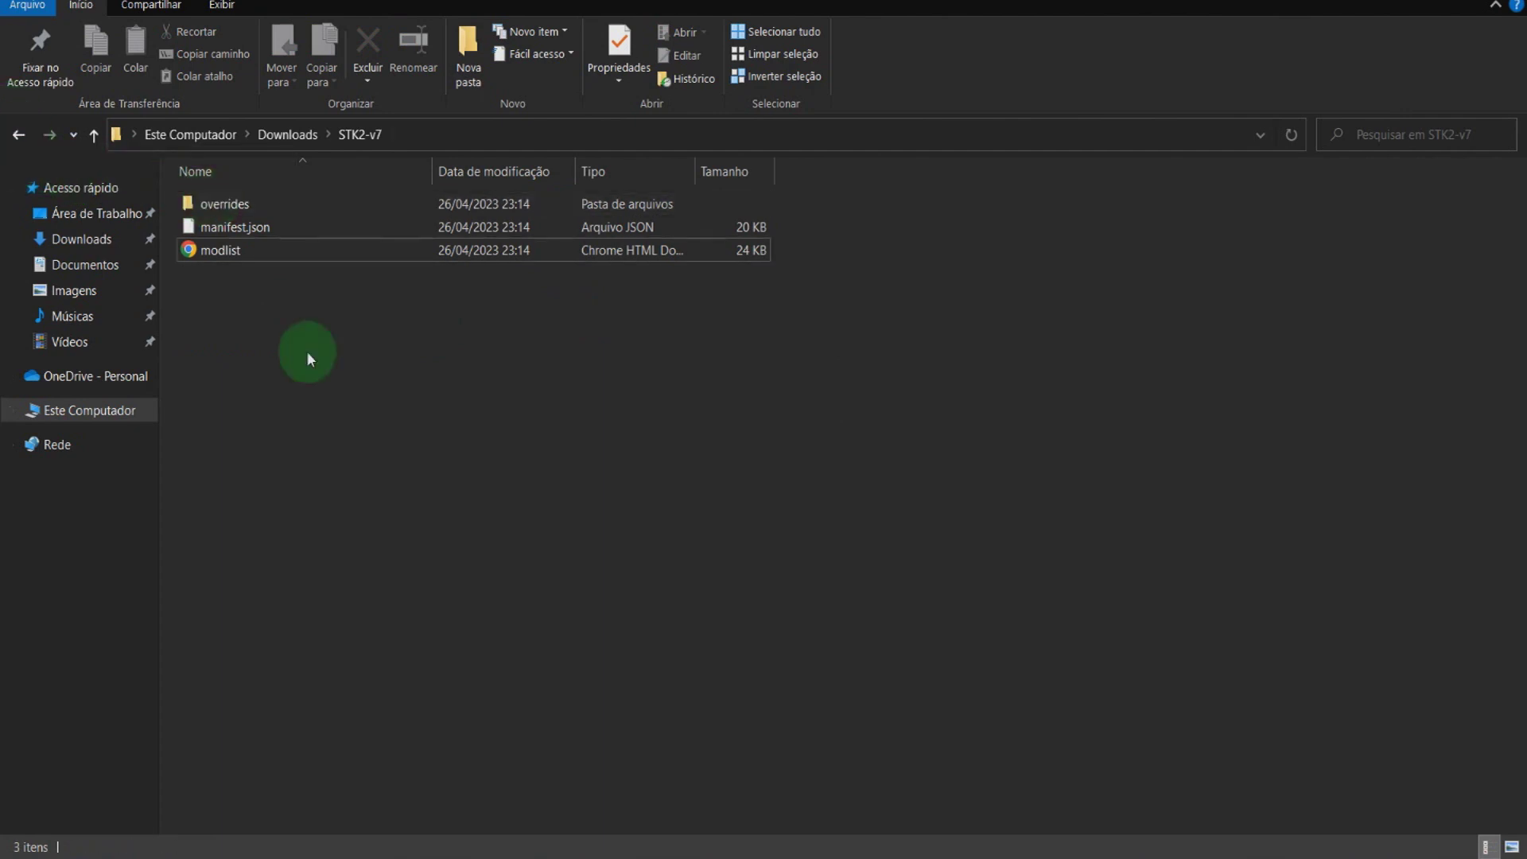
- Run %appdata% to reach the Roaming folder and open the .minecraft folder inside it
{"action": "key", "text": "super+r"}
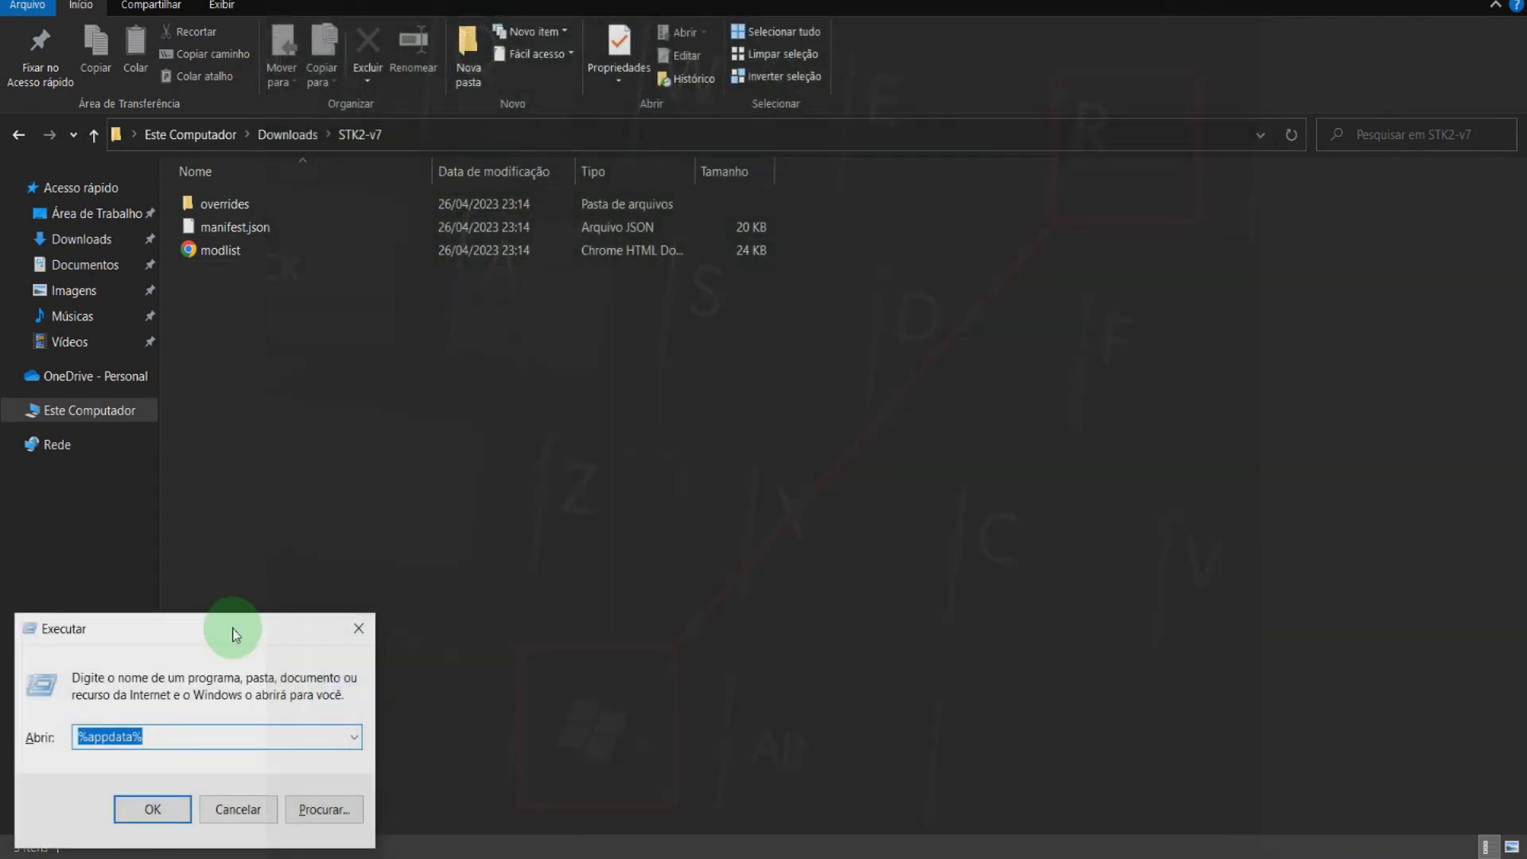
{"action": "key", "text": "BackSpace"}
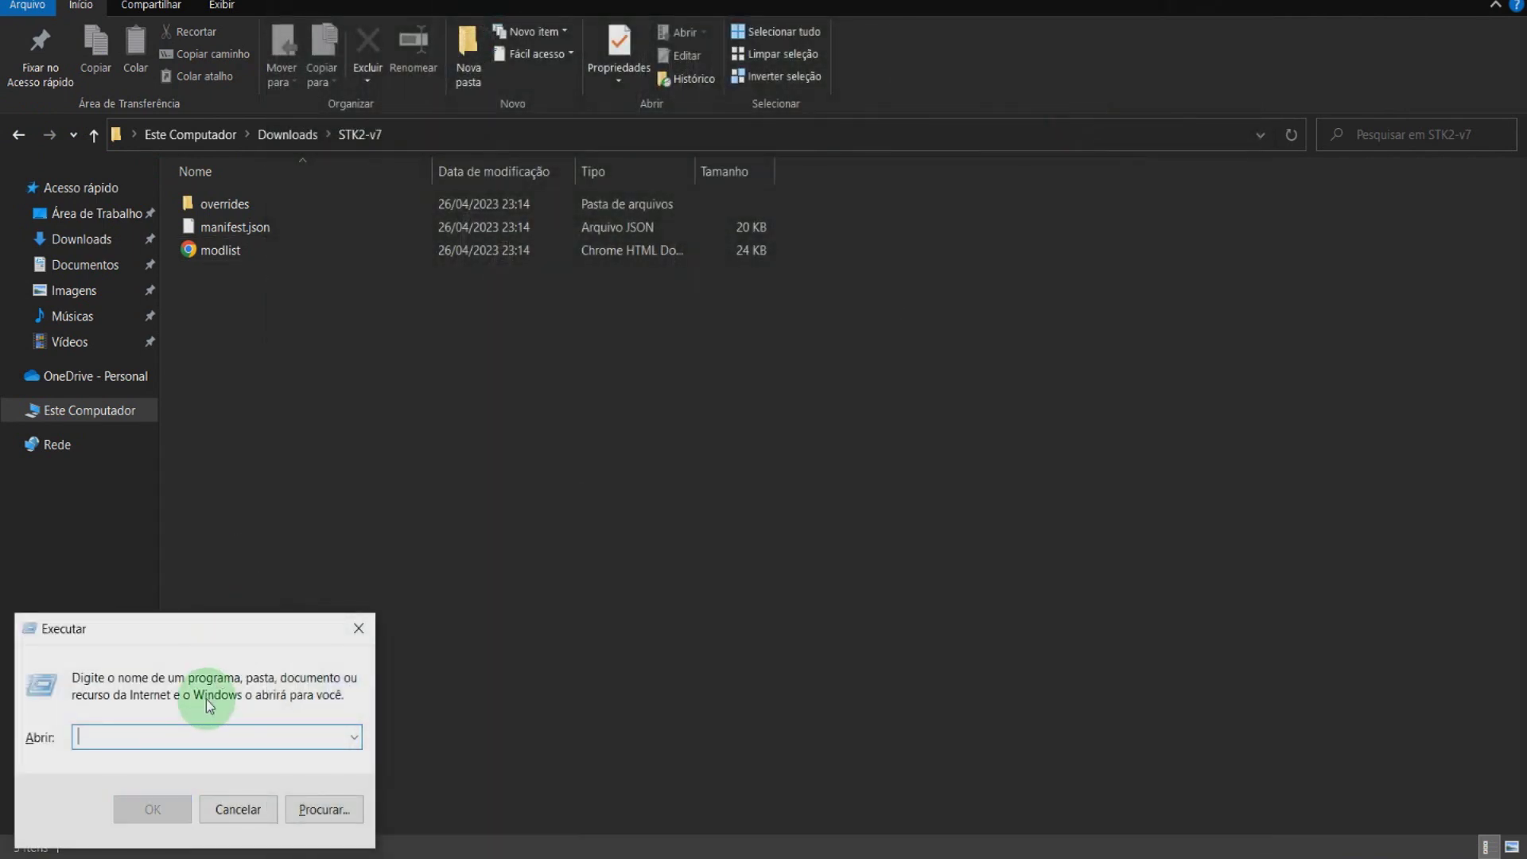
{"action": "type", "text": "%appd"}
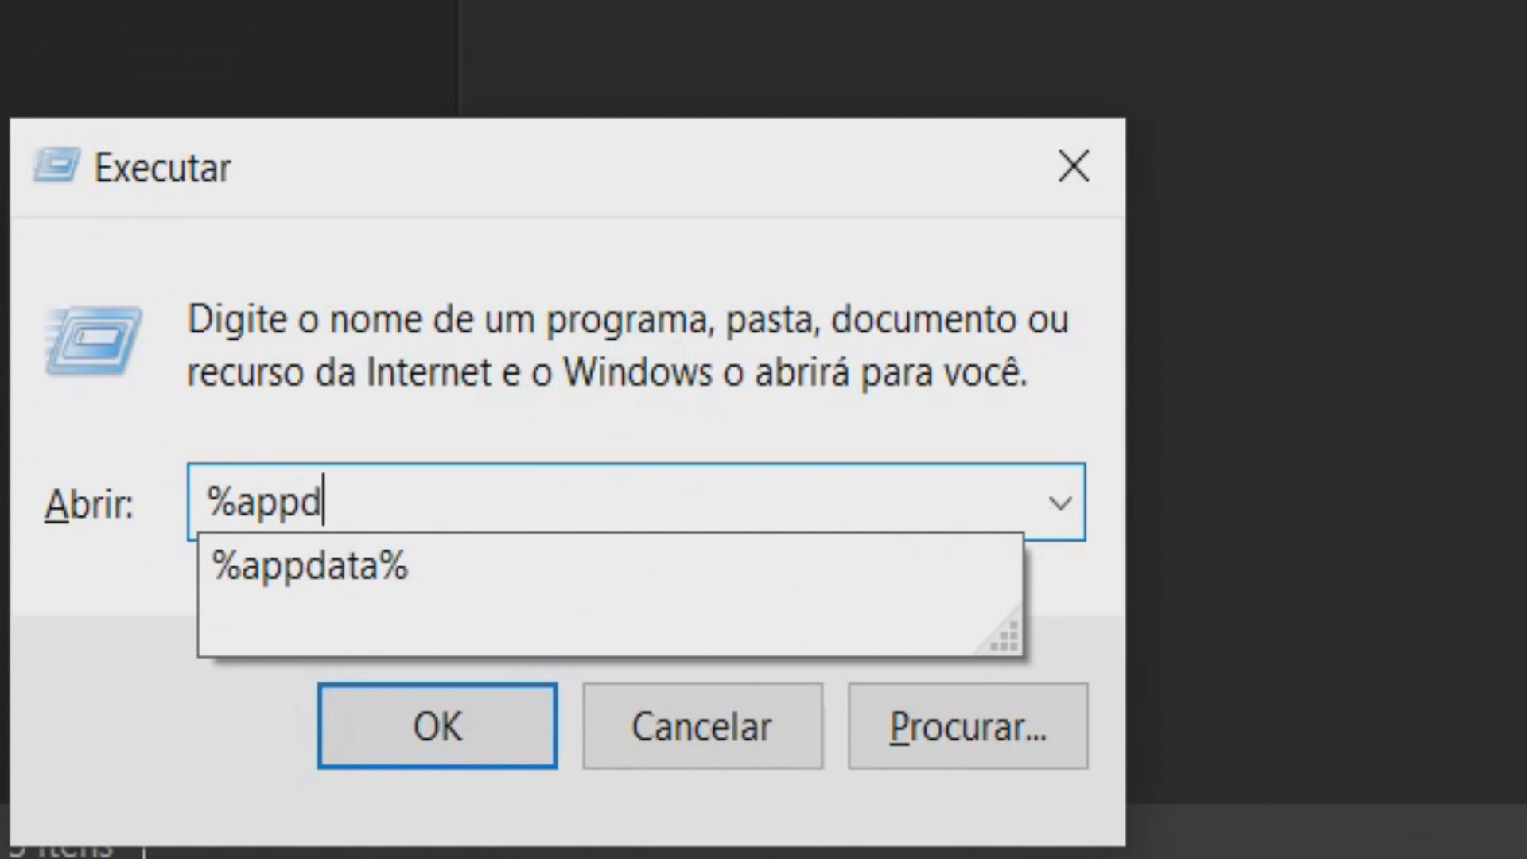
{"action": "type", "text": "ata%"}
{"action": "left_click", "coordinate": [504, 733]}
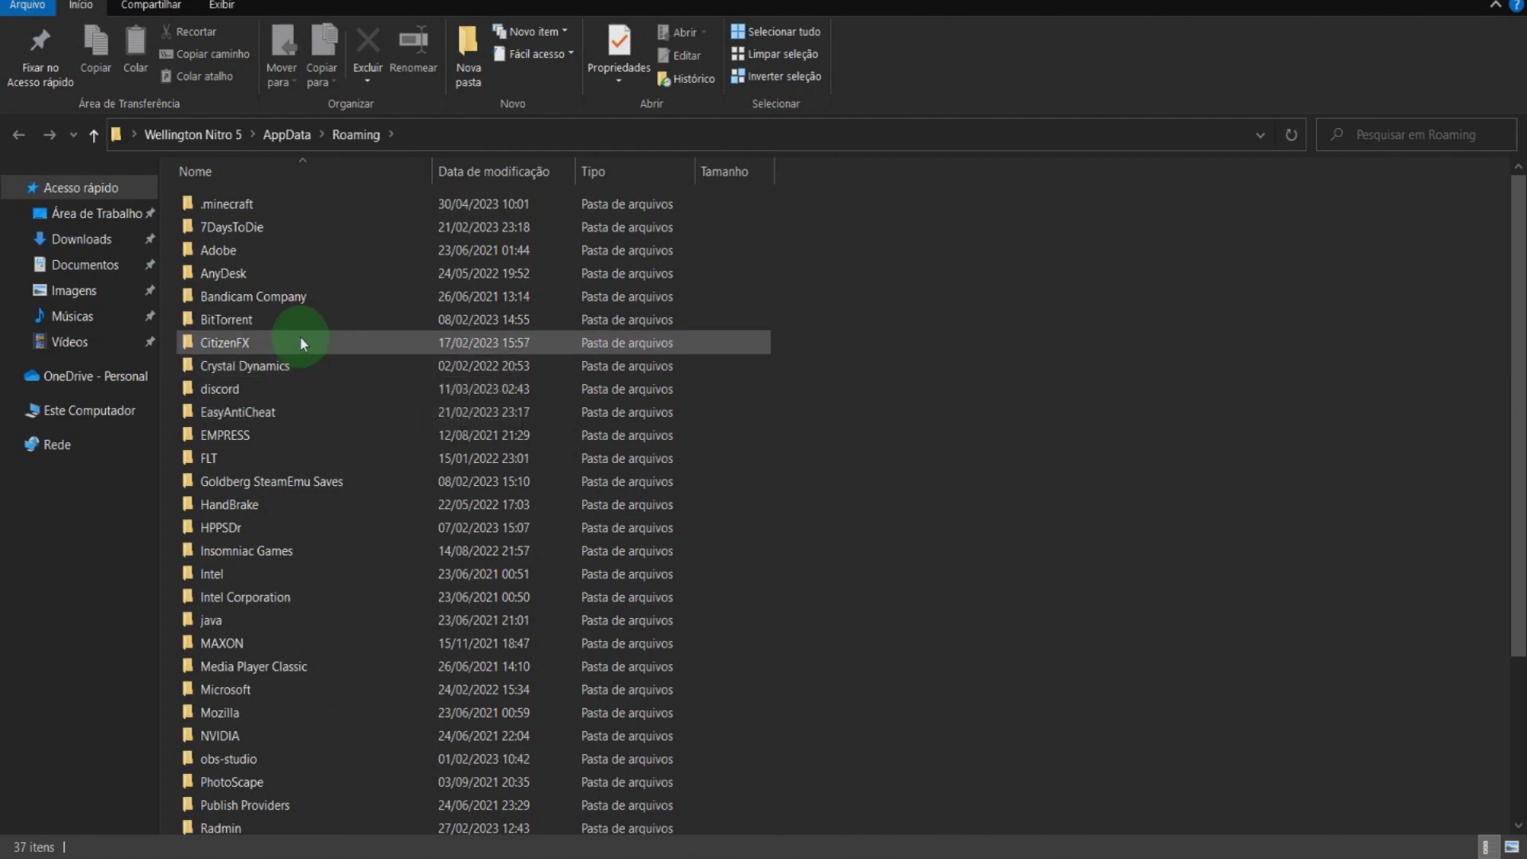
{"action": "double_click", "coordinate": [236, 202]}
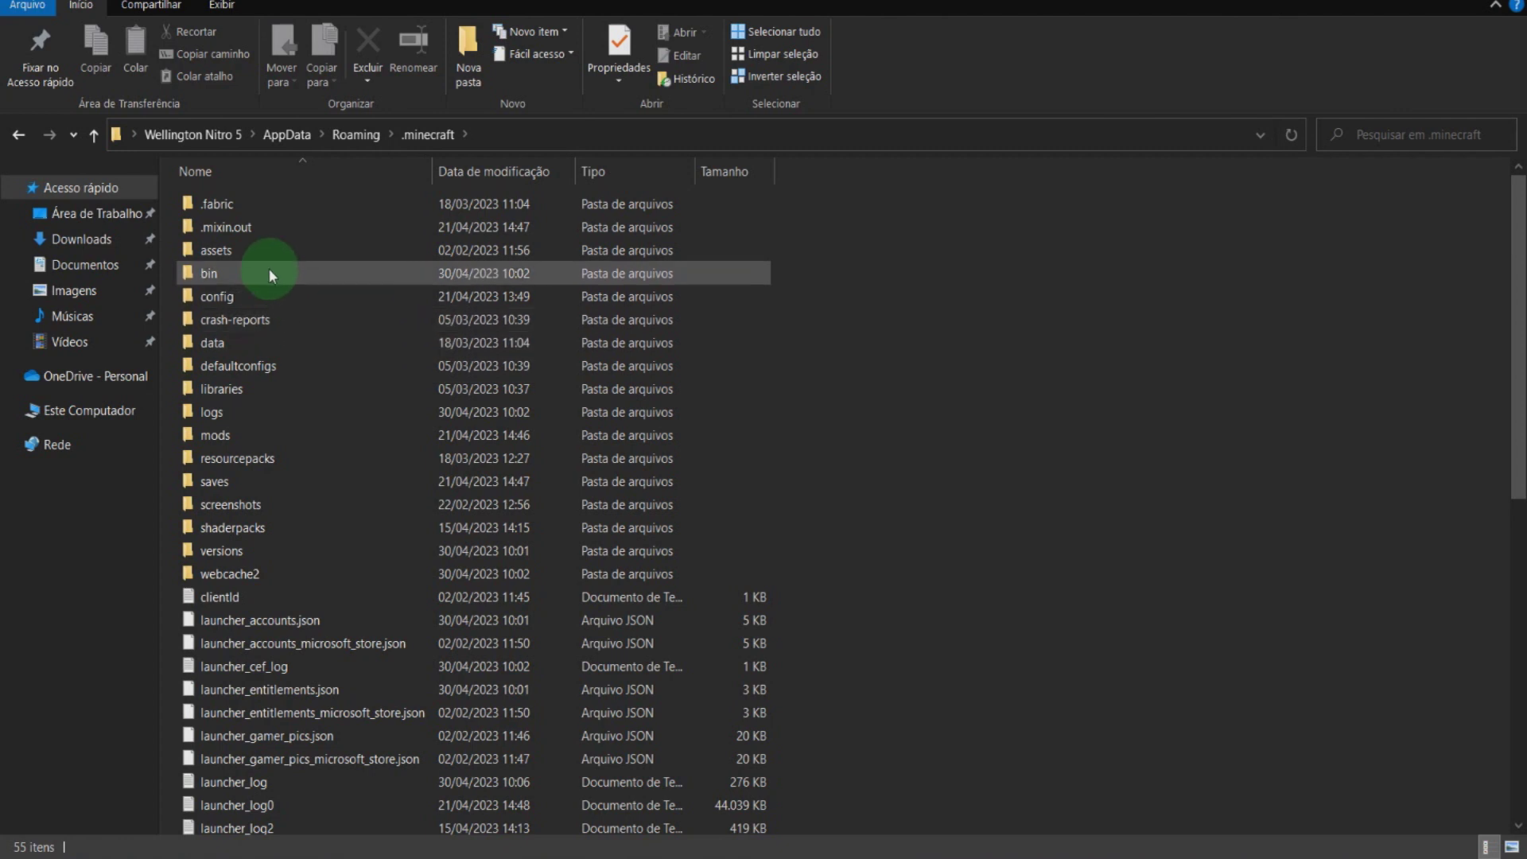
- Back up the .minecraft folder by copying it from Roaming into Downloads
{"action": "left_click", "coordinate": [20, 135]}
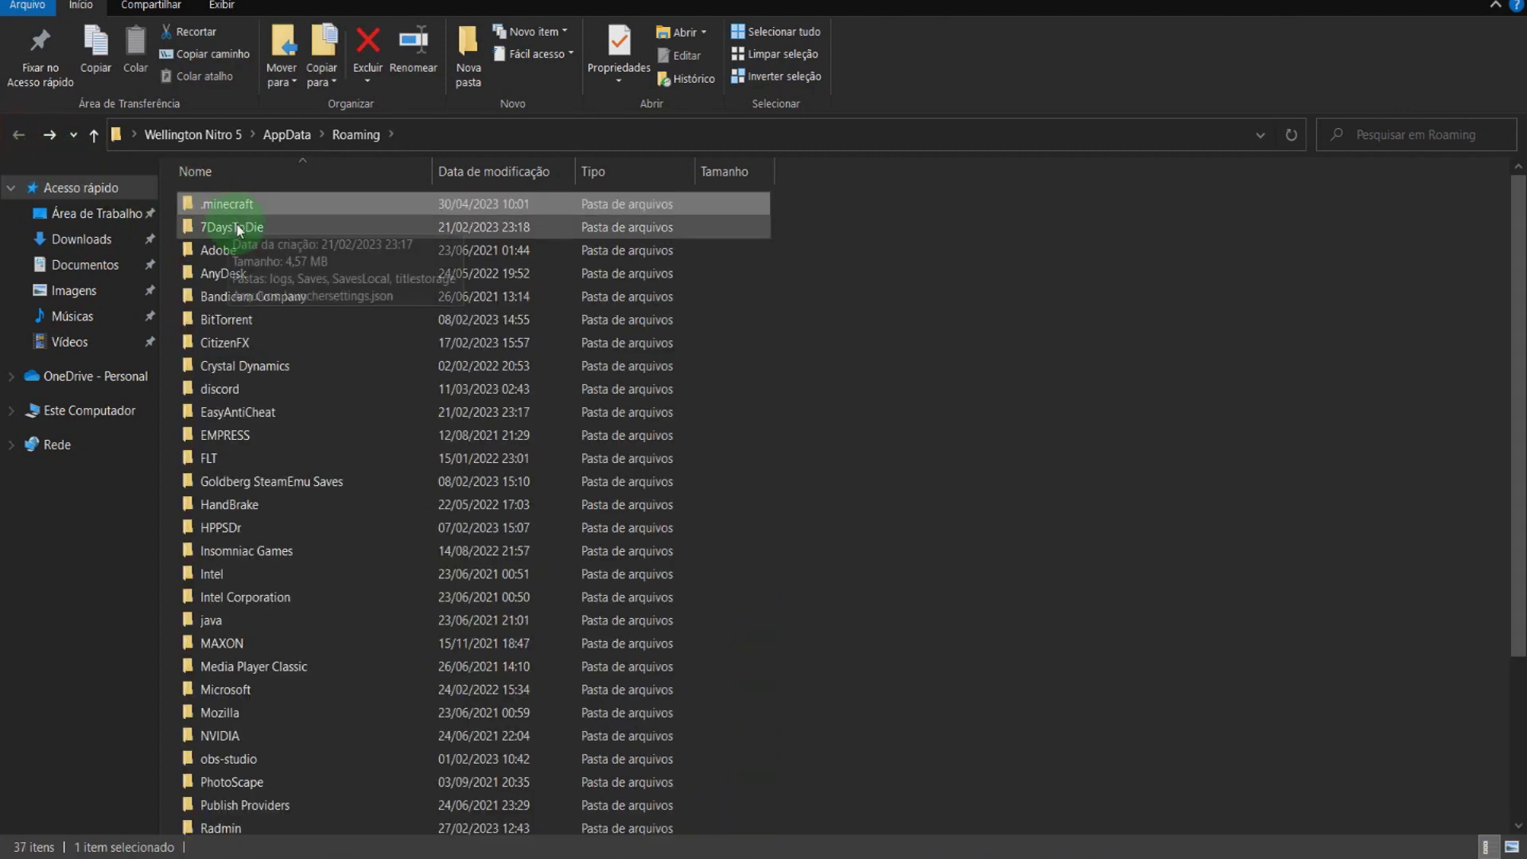
{"action": "right_click", "coordinate": [226, 204]}
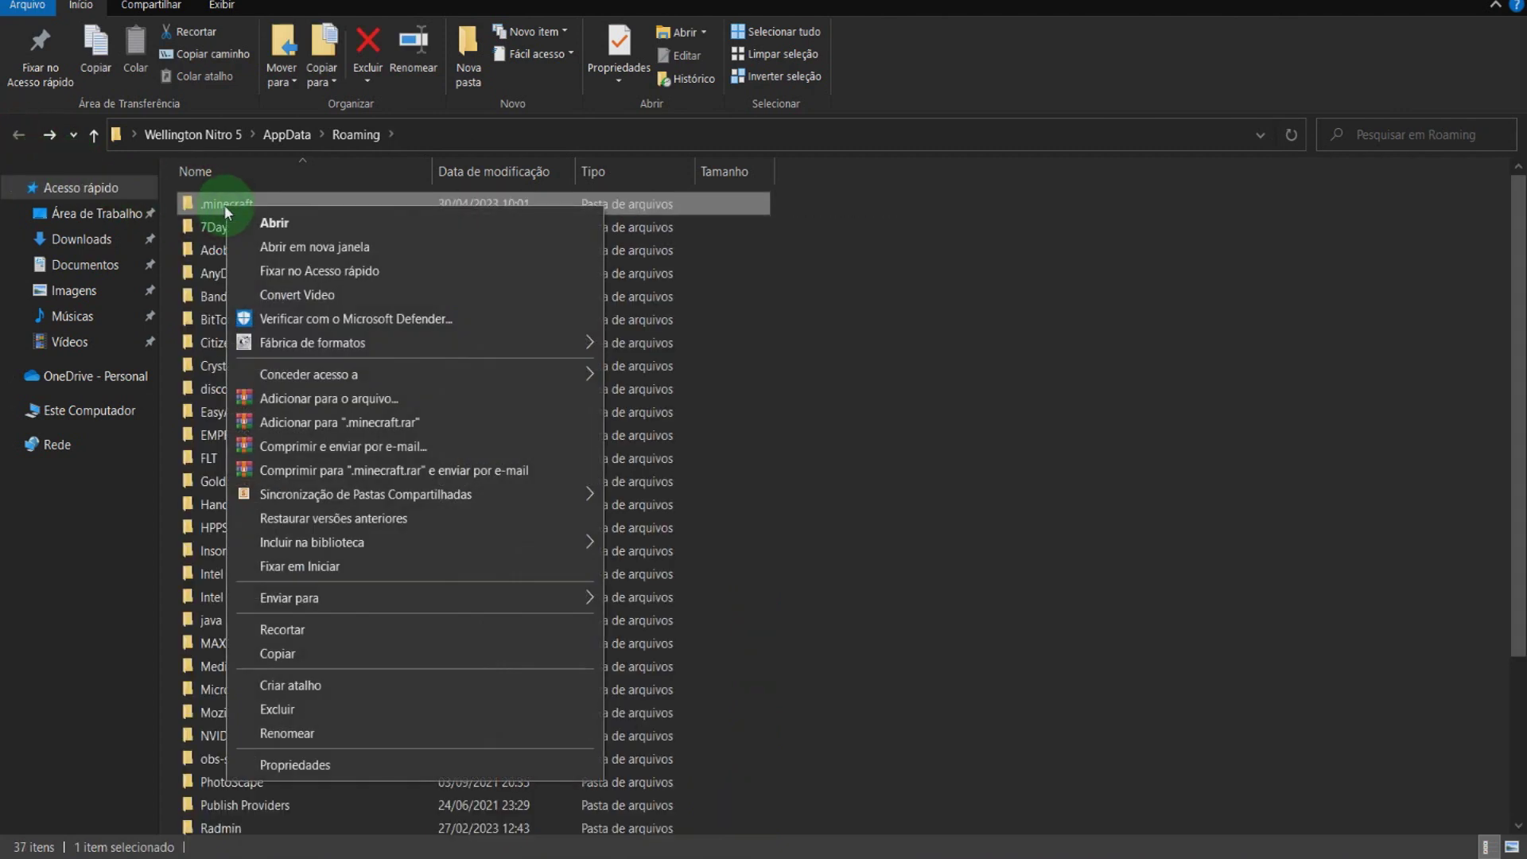
{"action": "left_click", "coordinate": [289, 657]}
{"action": "left_click", "coordinate": [88, 238]}
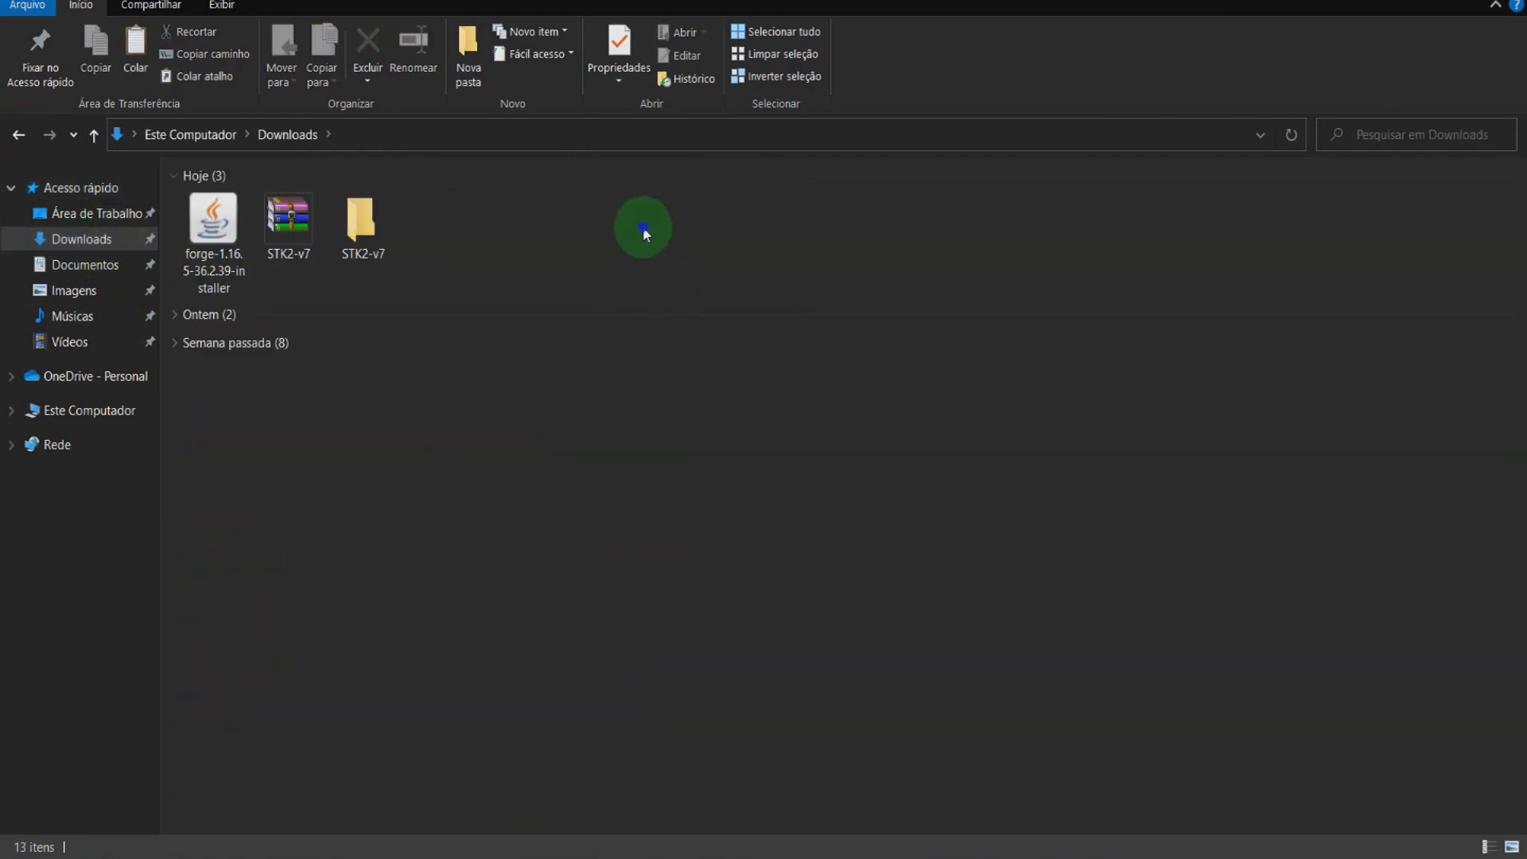
{"action": "right_click", "coordinate": [643, 226]}
{"action": "left_click", "coordinate": [698, 382]}
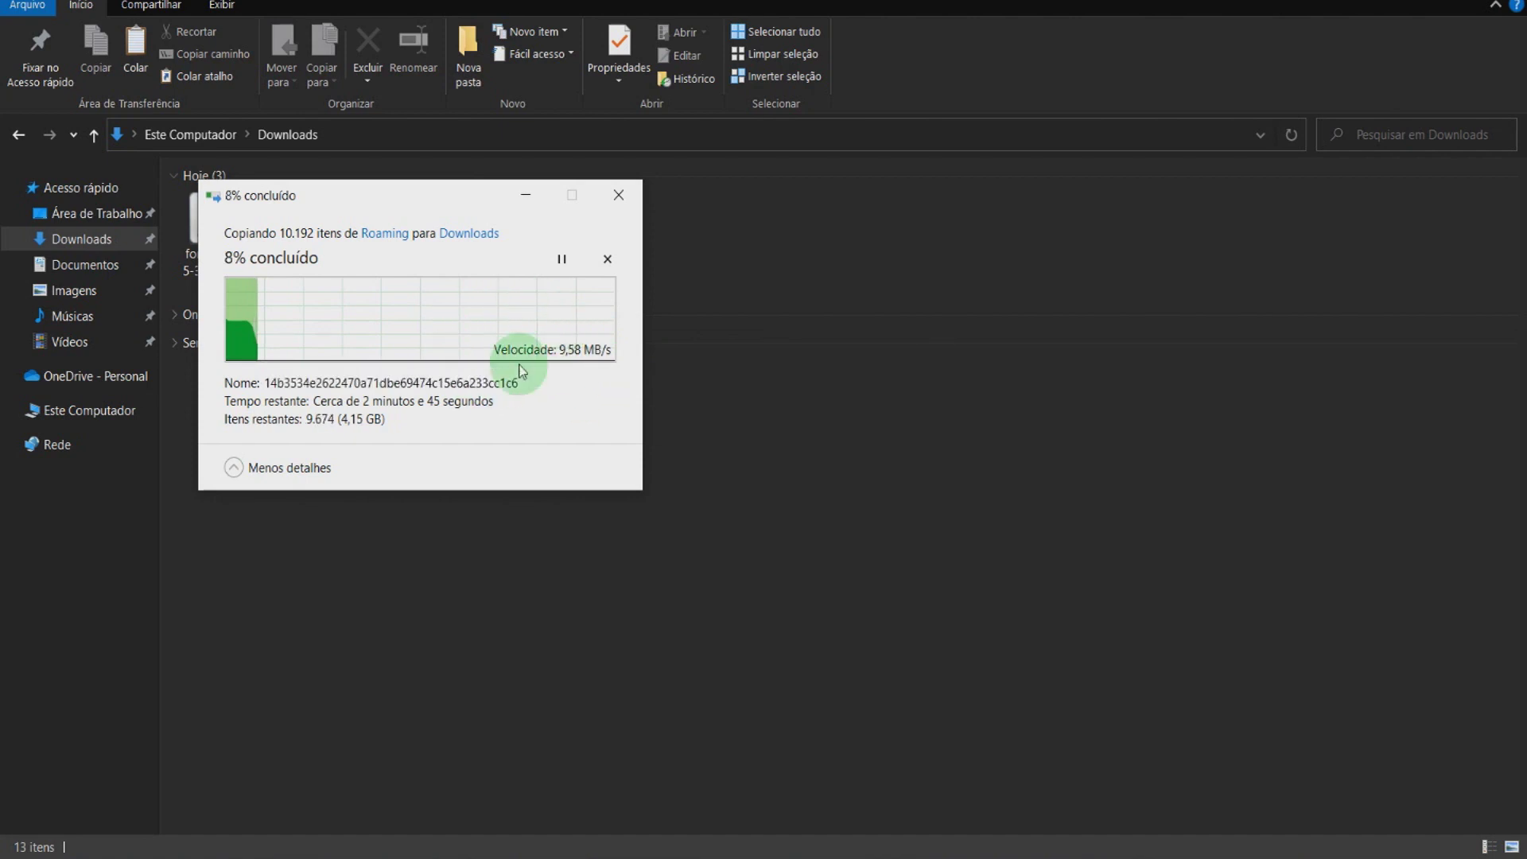
{"action": "left_click_drag", "start_coordinate": [418, 195], "coordinate": [654, 373]}
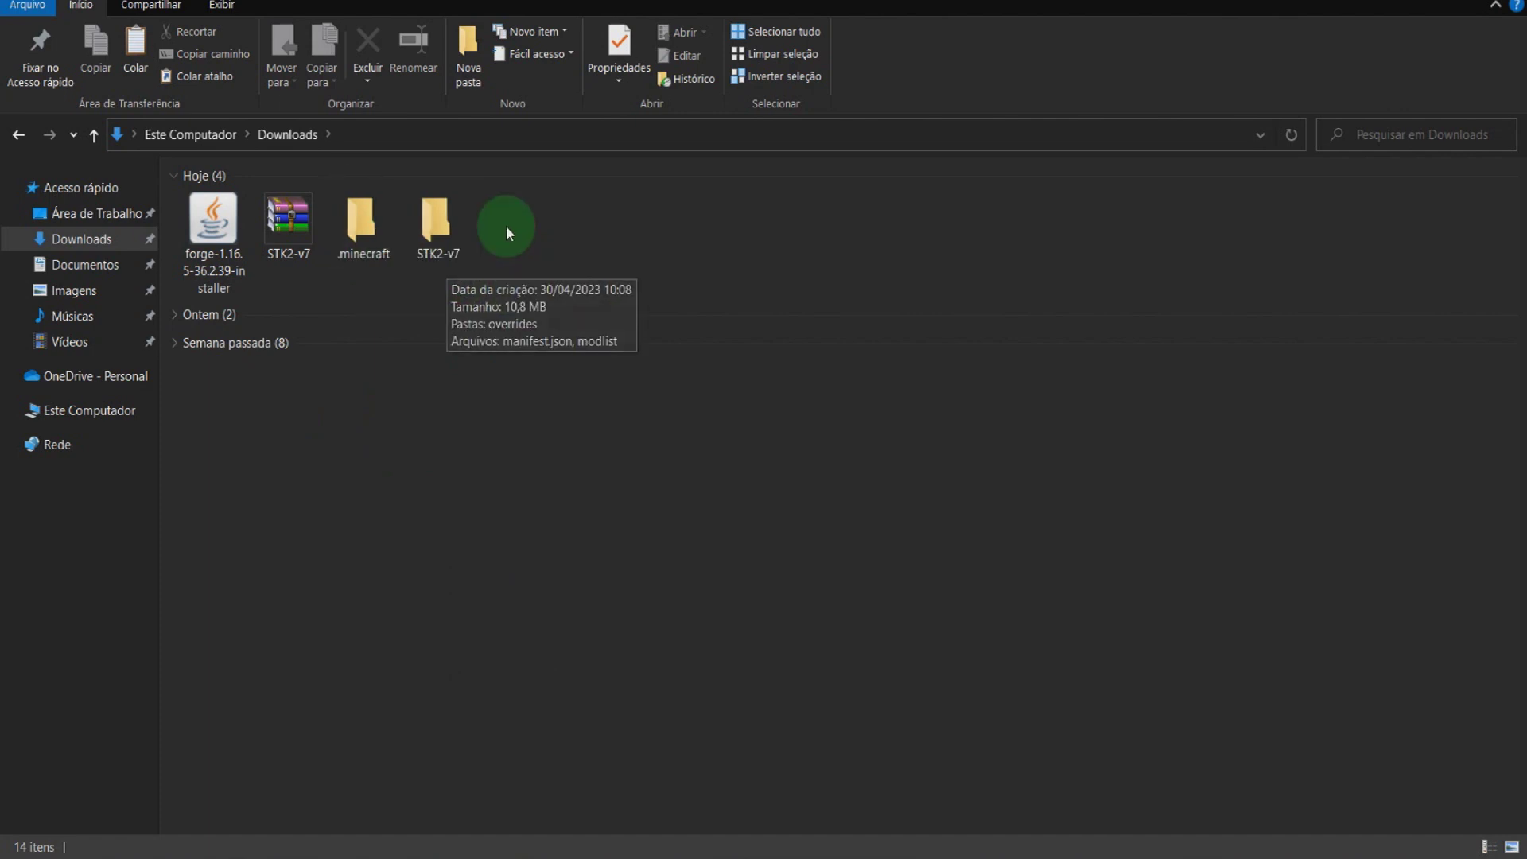
- Copy config, defaultconfigs, saves and options from the overrides folder inside STK2-v7
{"action": "double_click", "coordinate": [453, 234]}
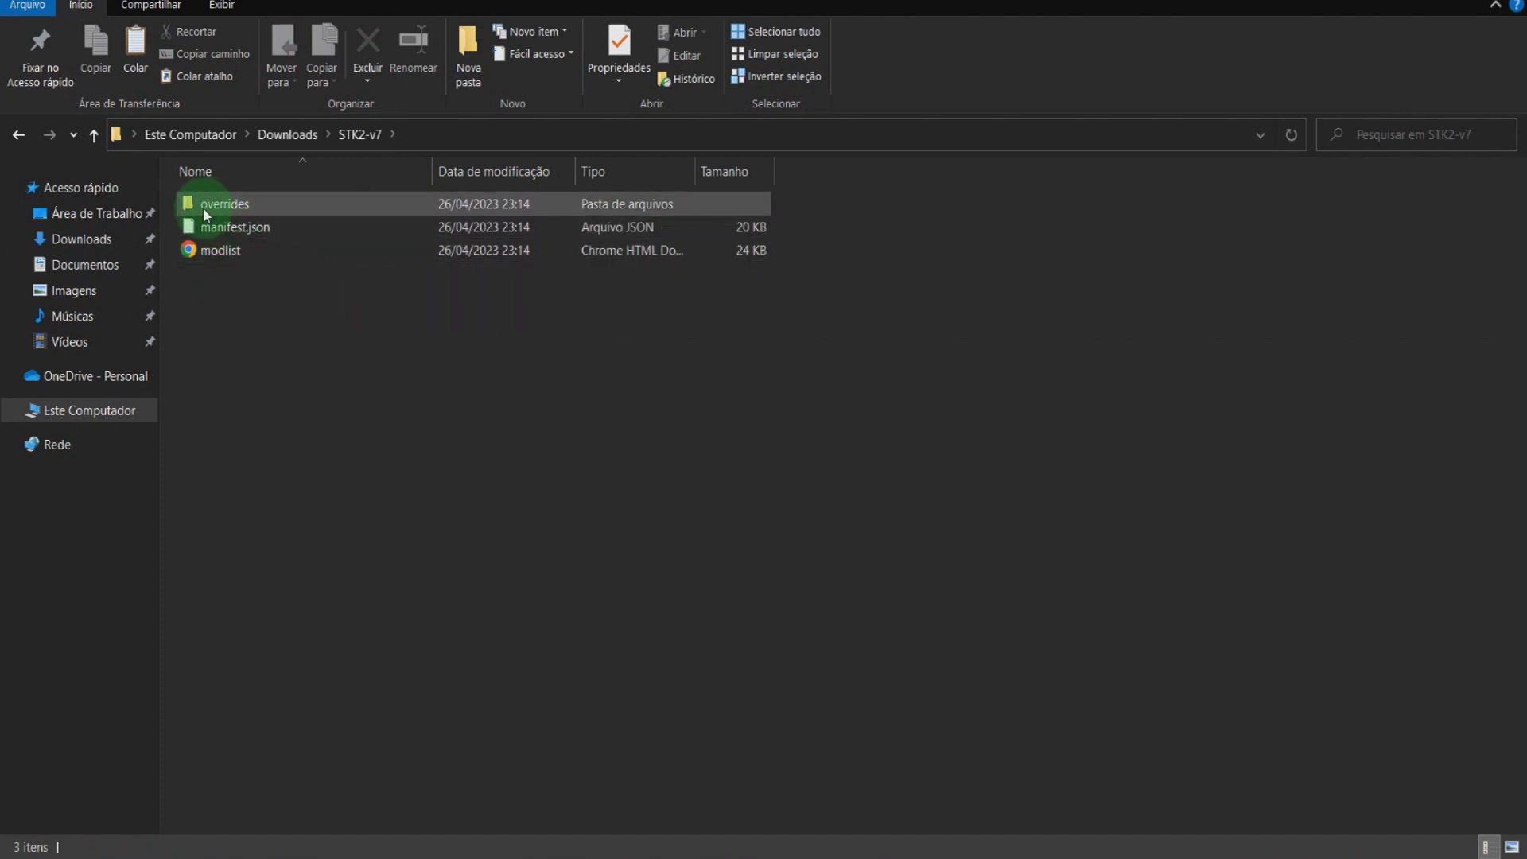
{"action": "mouse_move", "coordinate": [197, 205]}
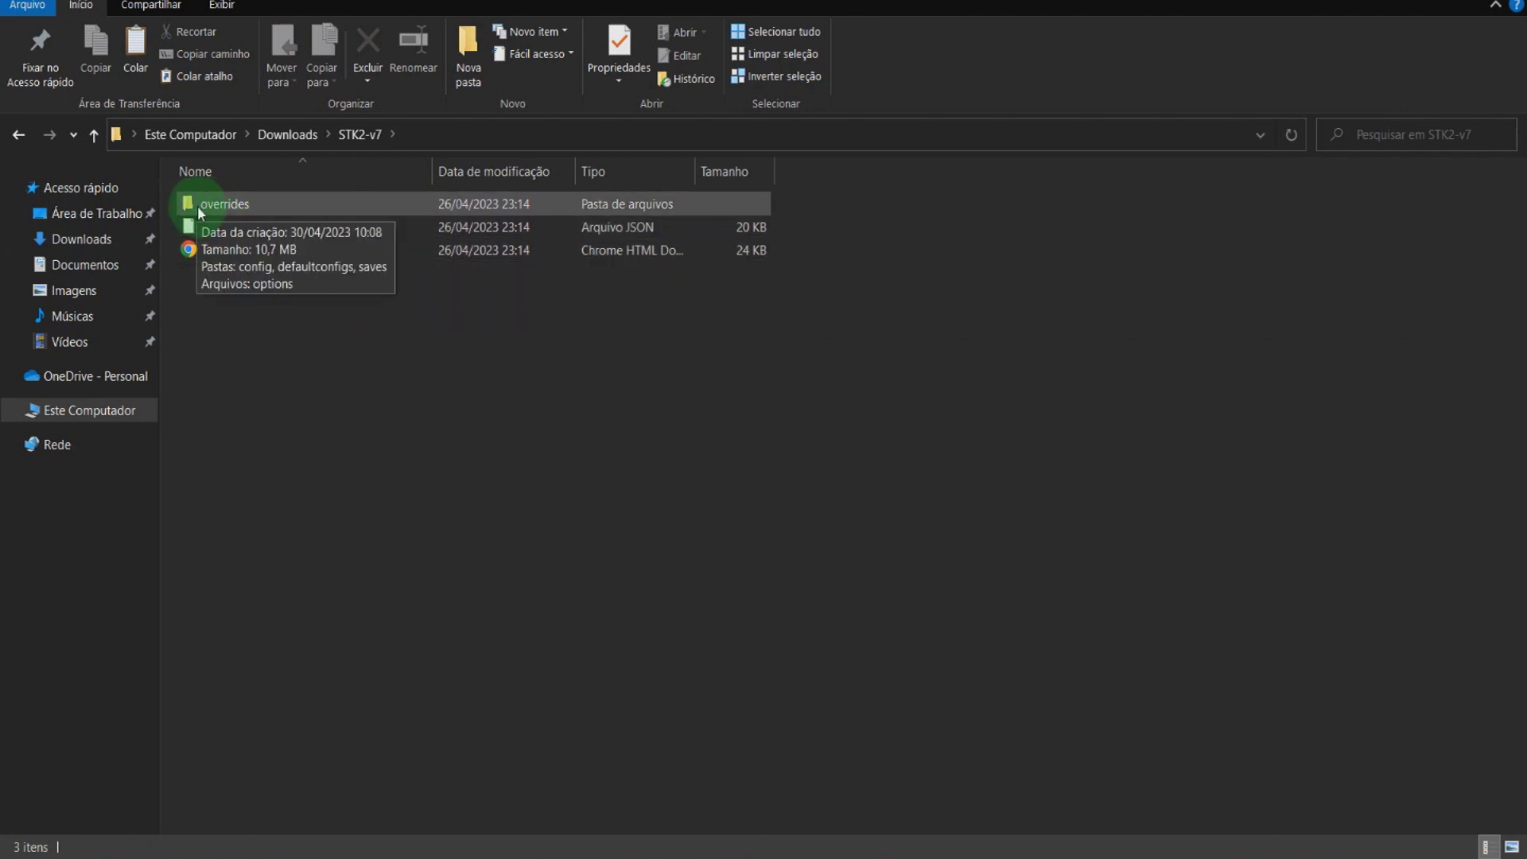
{"action": "double_click", "coordinate": [256, 207]}
{"action": "left_click_drag", "start_coordinate": [231, 342], "coordinate": [311, 197]}
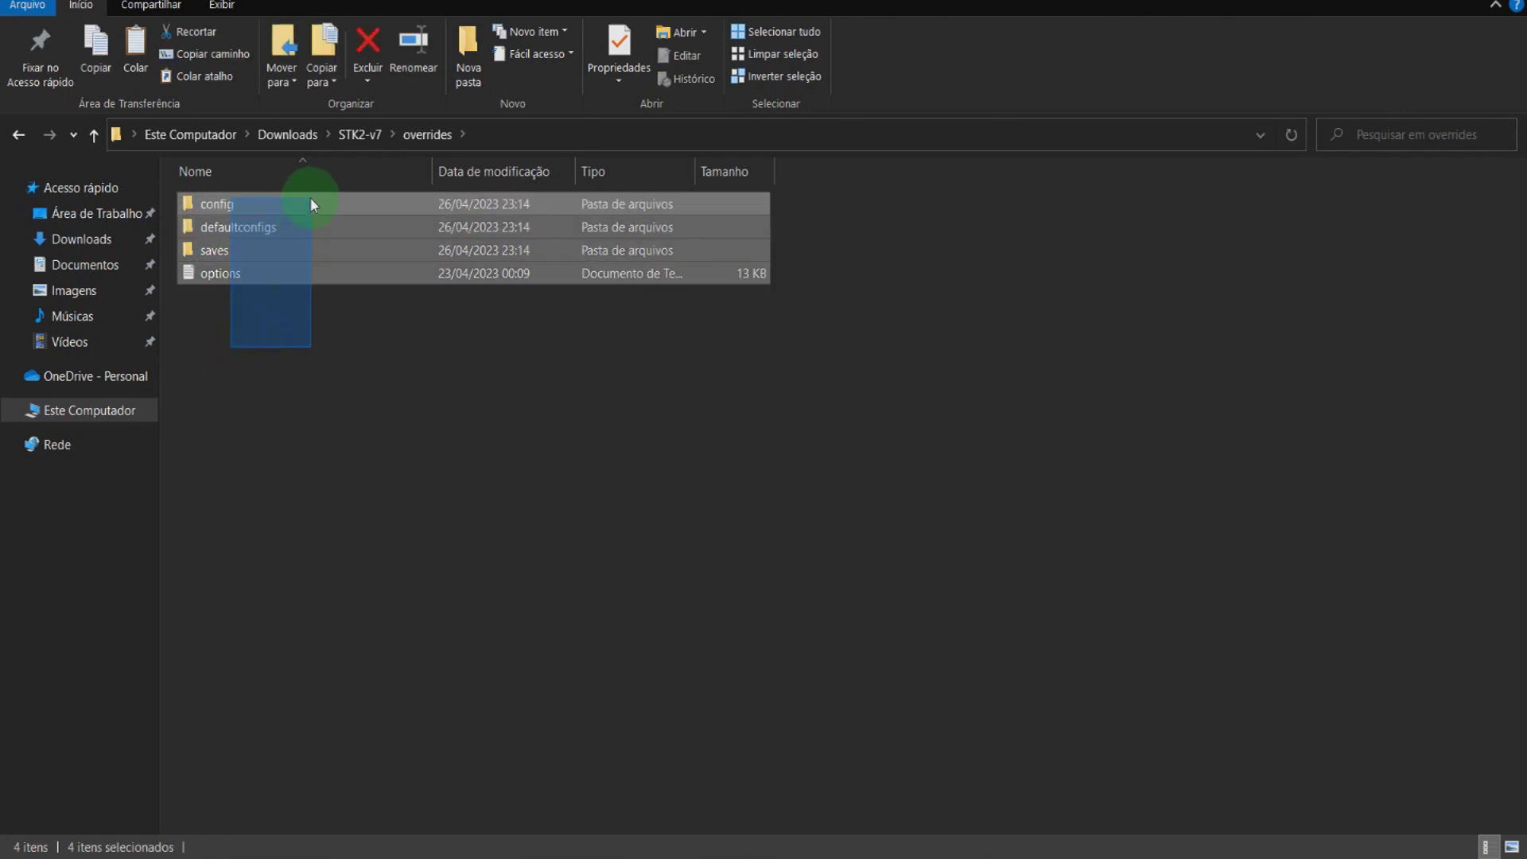
{"action": "right_click", "coordinate": [302, 237]}
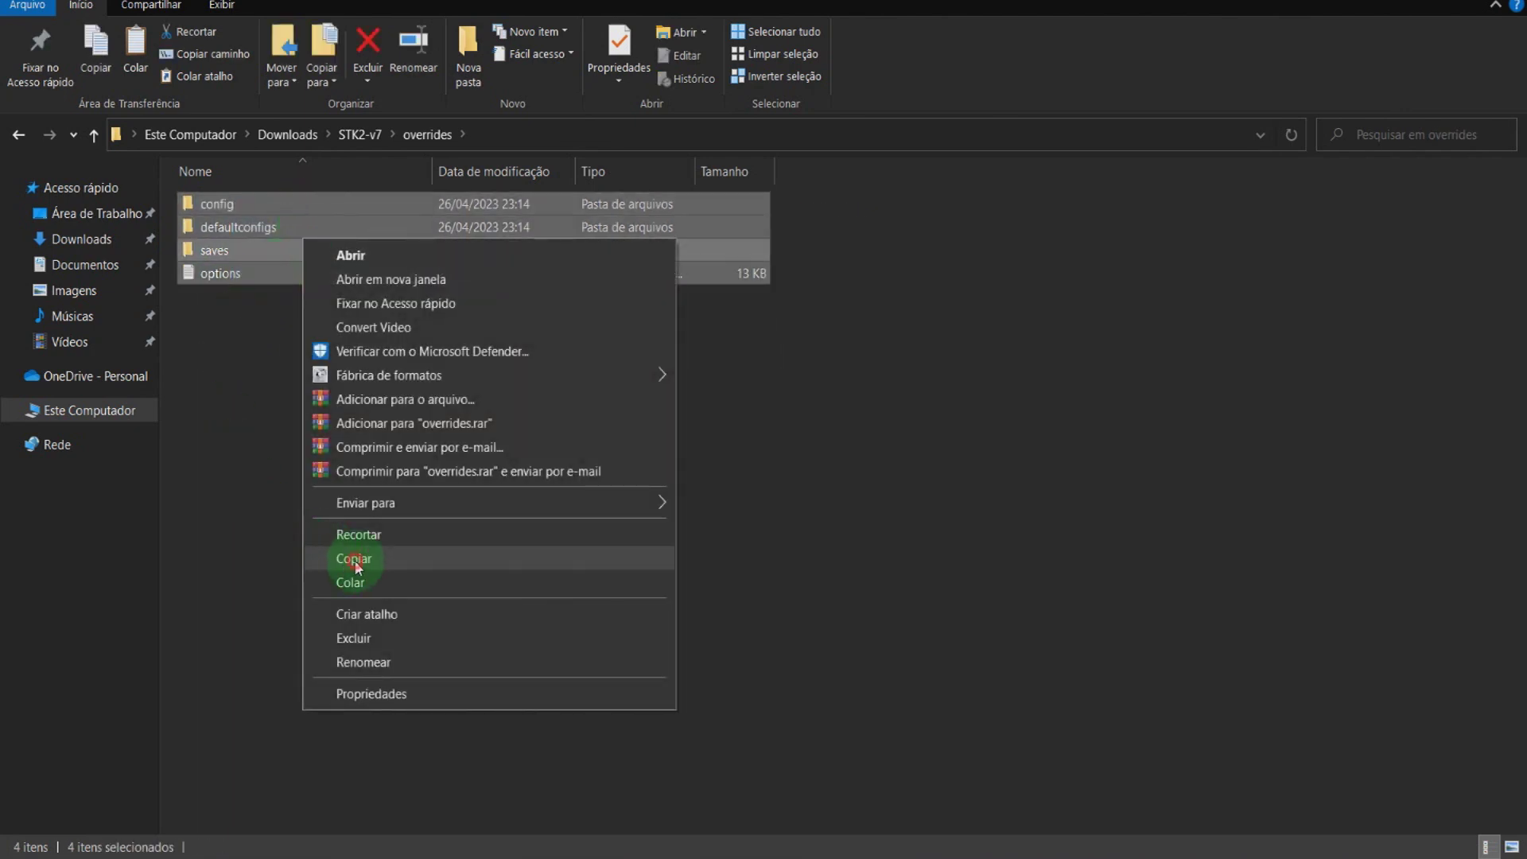
{"action": "left_click", "coordinate": [355, 560]}
- Paste the copied overrides items into Roaming's .minecraft folder, replacing files with the same names, and refresh the folder
{"action": "left_click", "coordinate": [28, 139]}
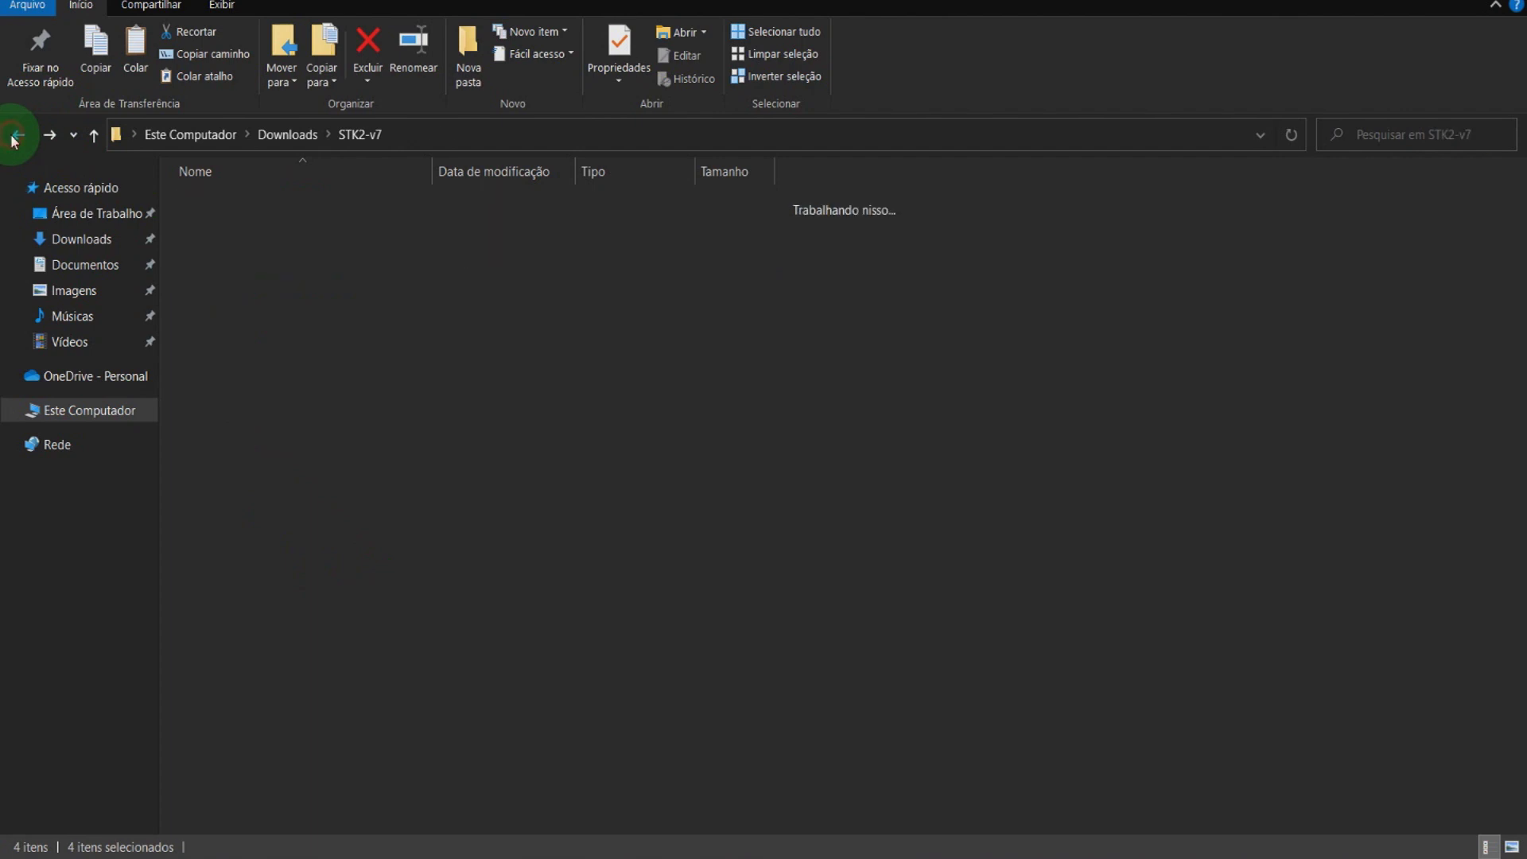
{"action": "left_click", "coordinate": [16, 140]}
{"action": "left_click", "coordinate": [14, 140]}
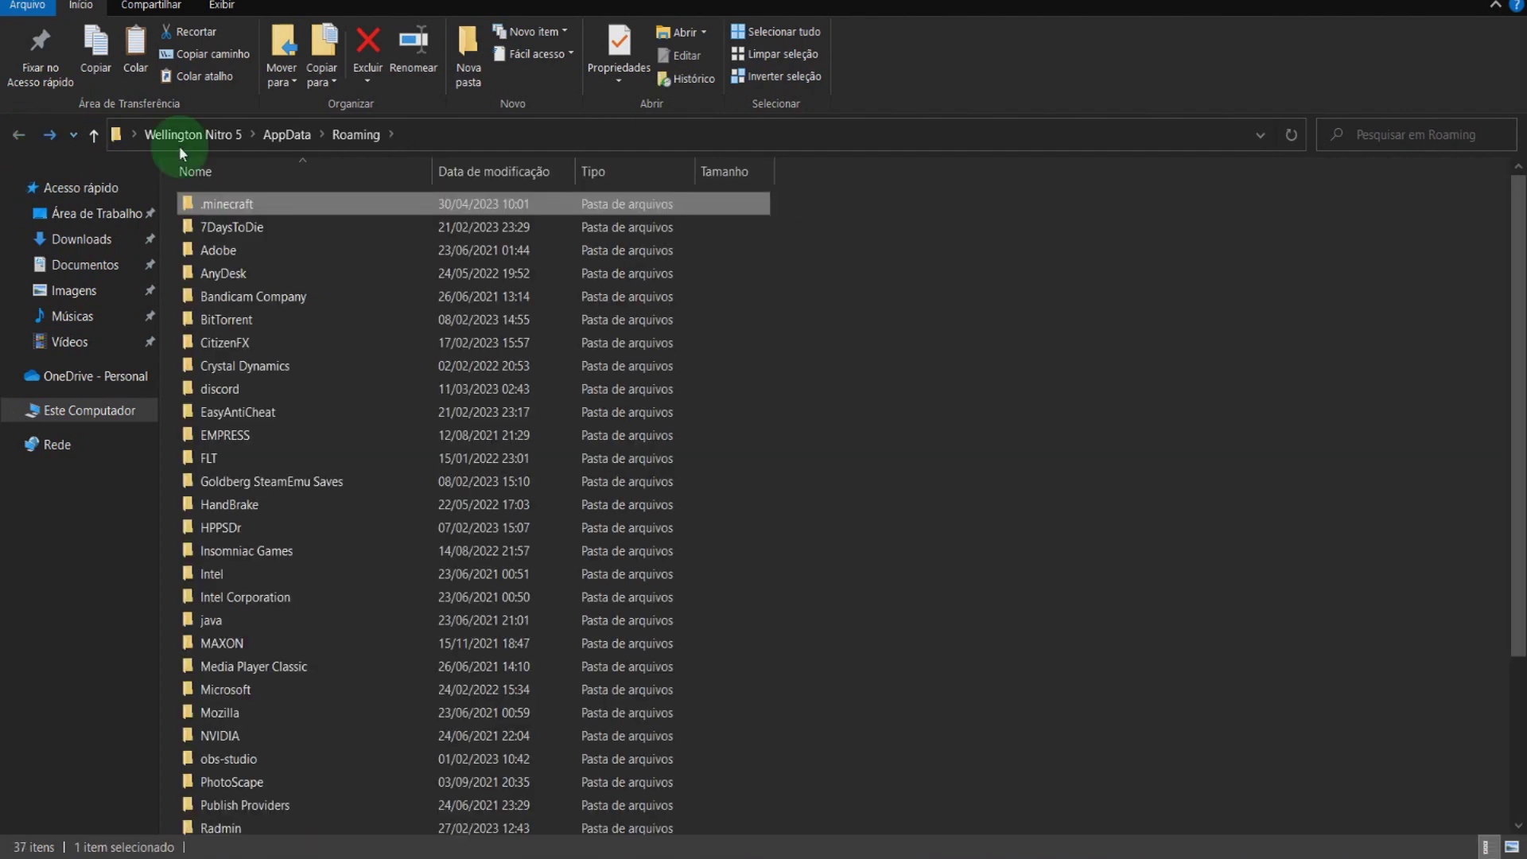
{"action": "left_click", "coordinate": [347, 140]}
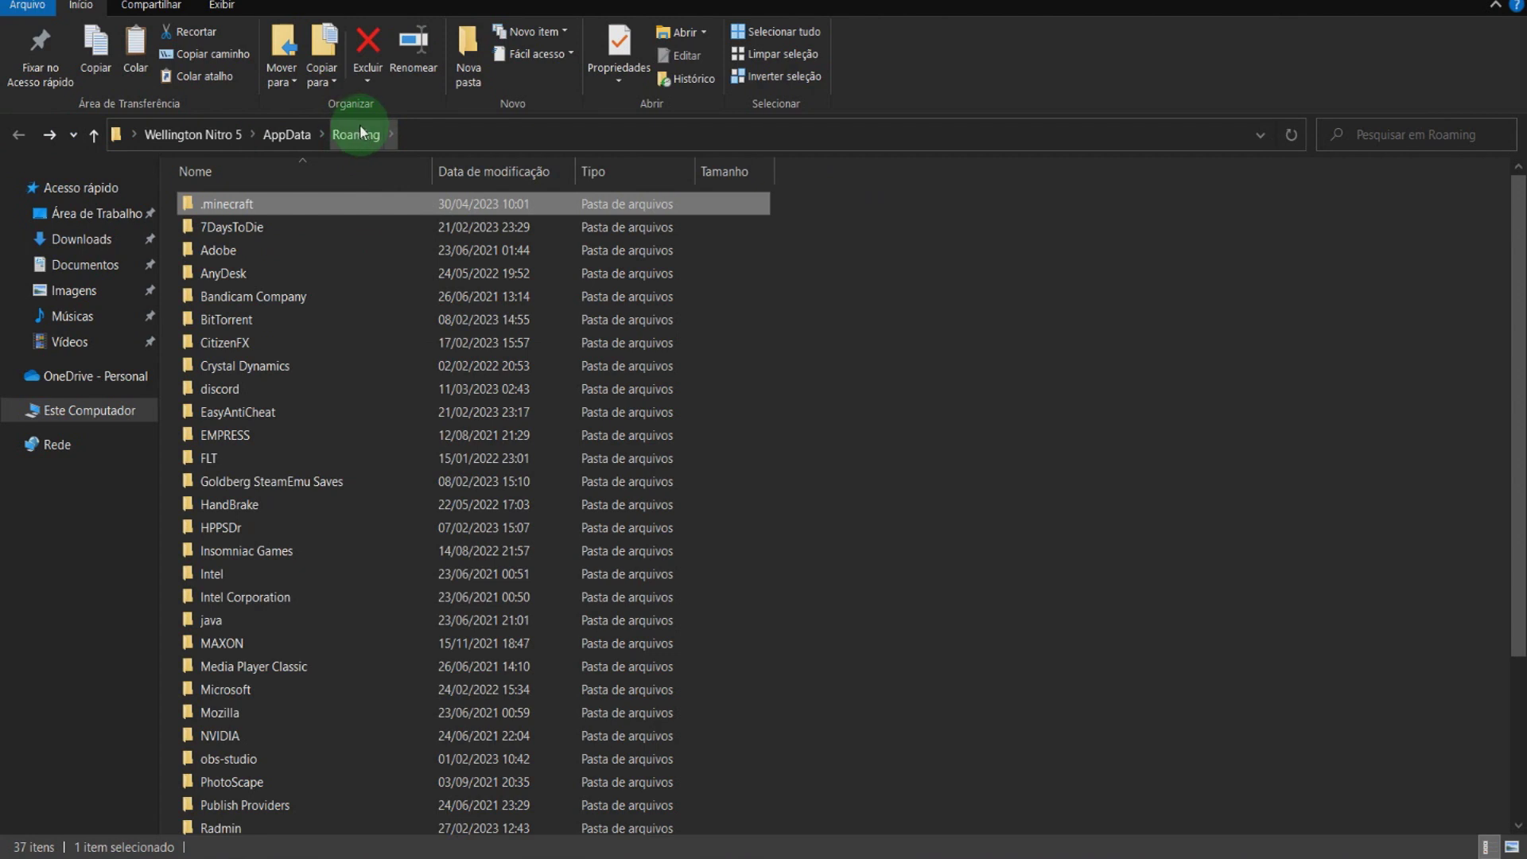
{"action": "double_click", "coordinate": [239, 205]}
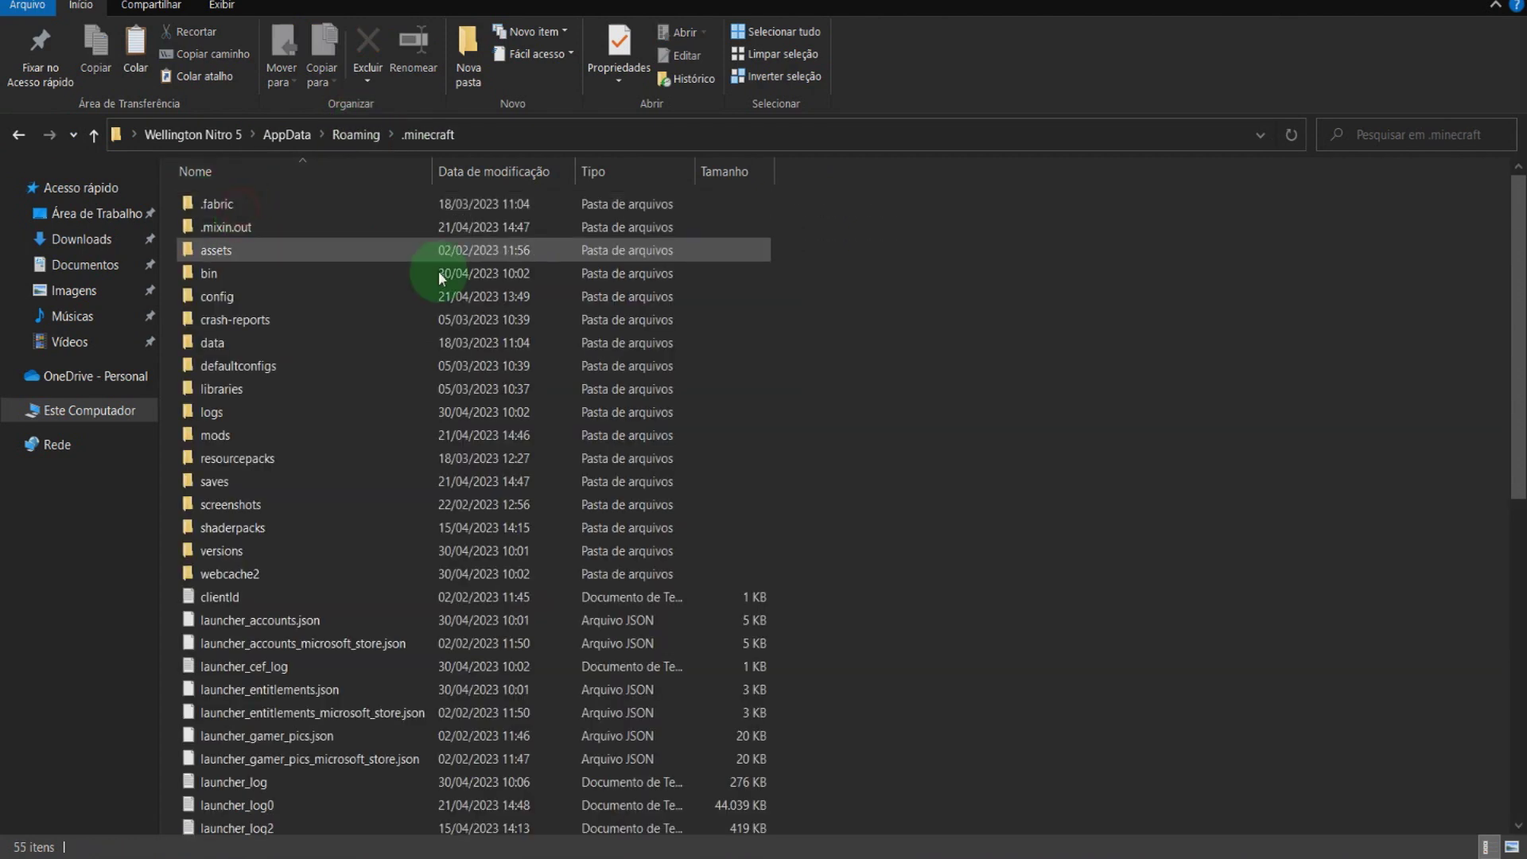
{"action": "right_click", "coordinate": [985, 404]}
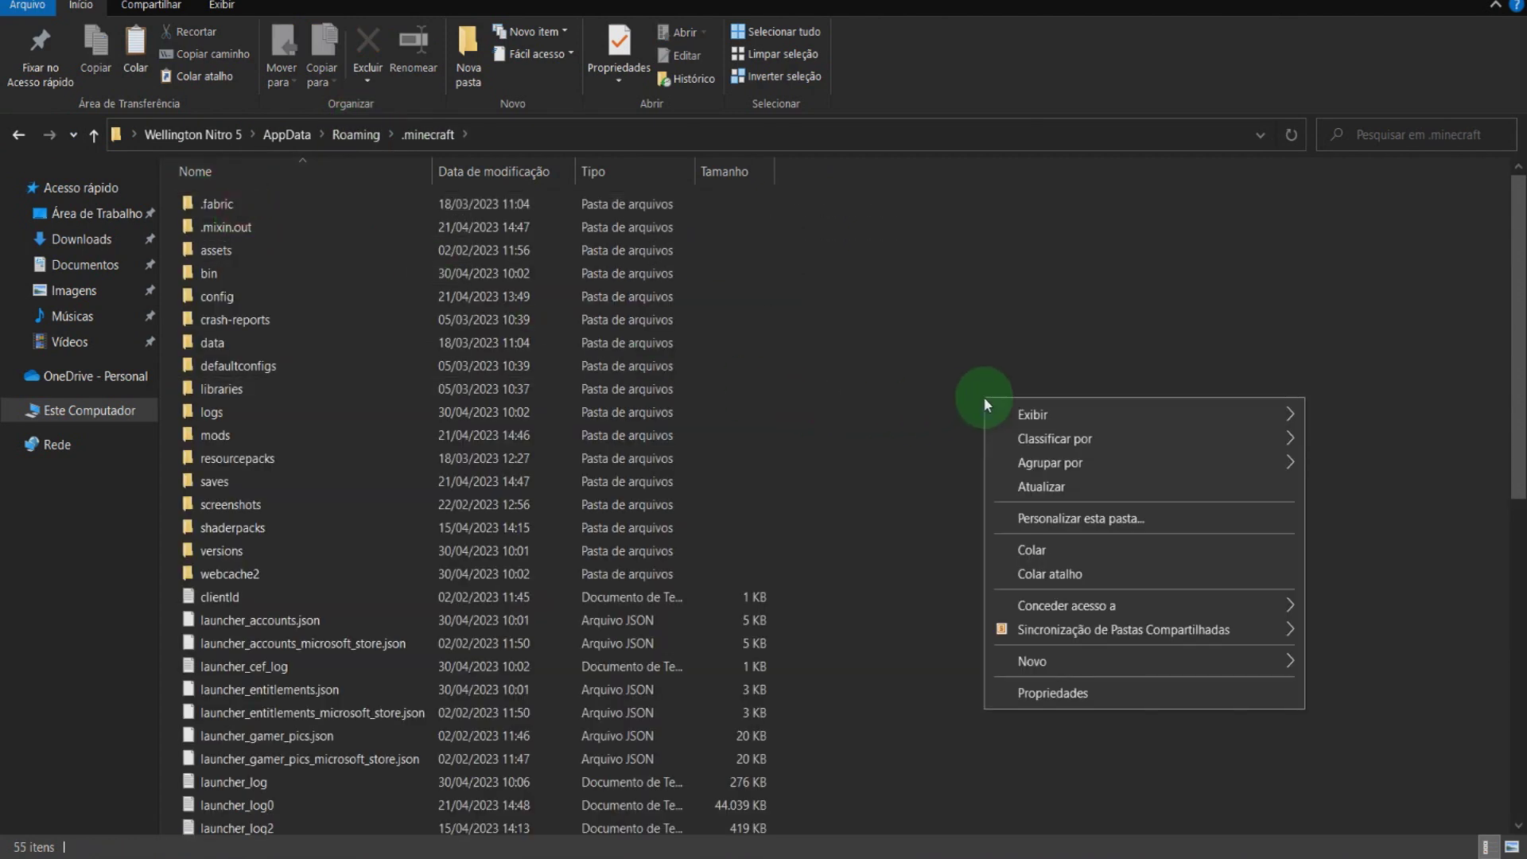
{"action": "left_click", "coordinate": [1034, 550]}
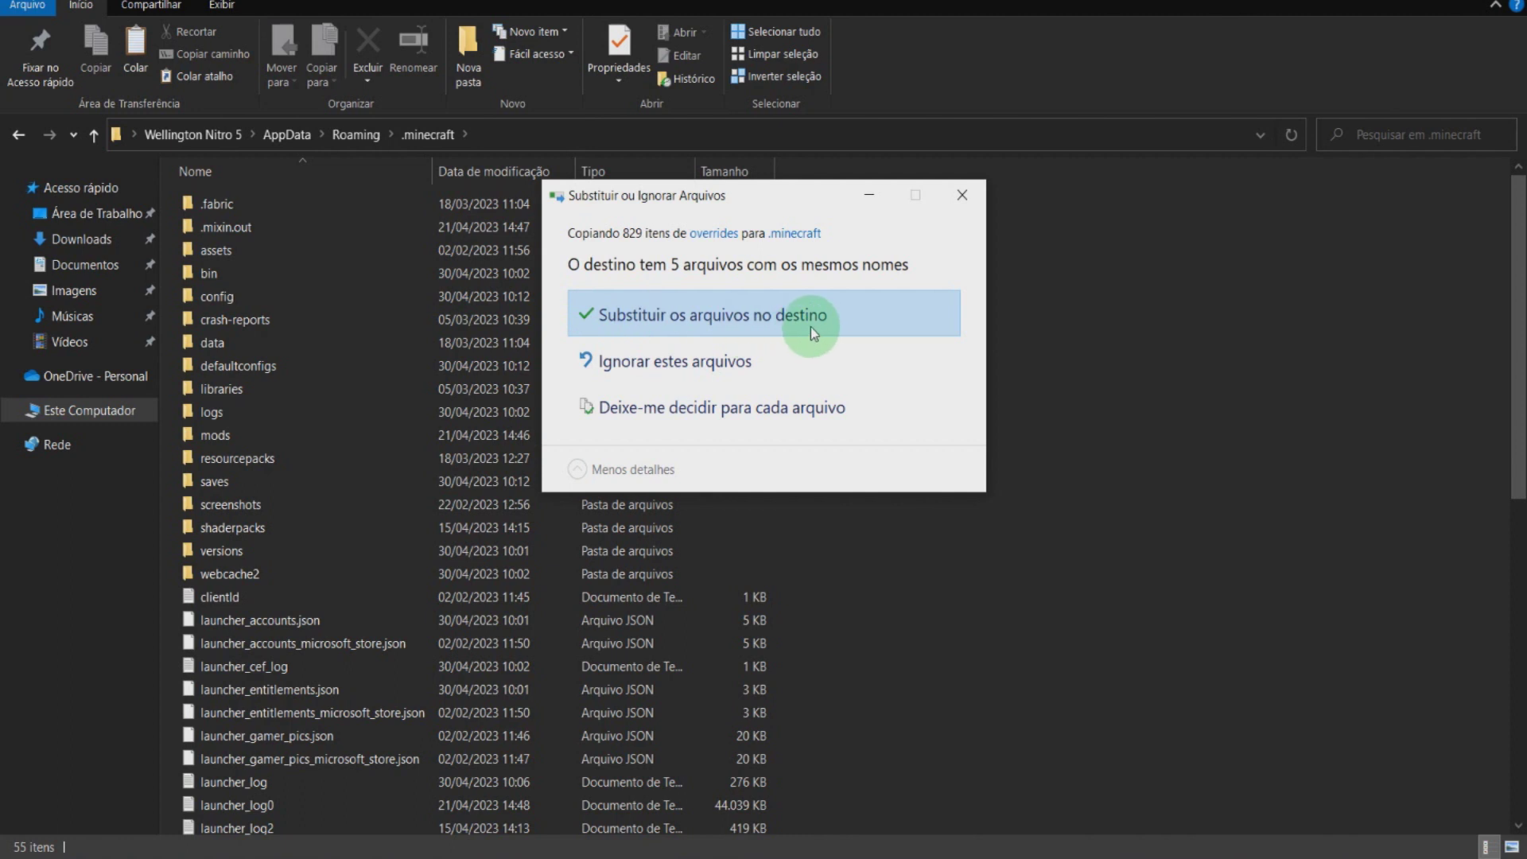
{"action": "left_click", "coordinate": [751, 323]}
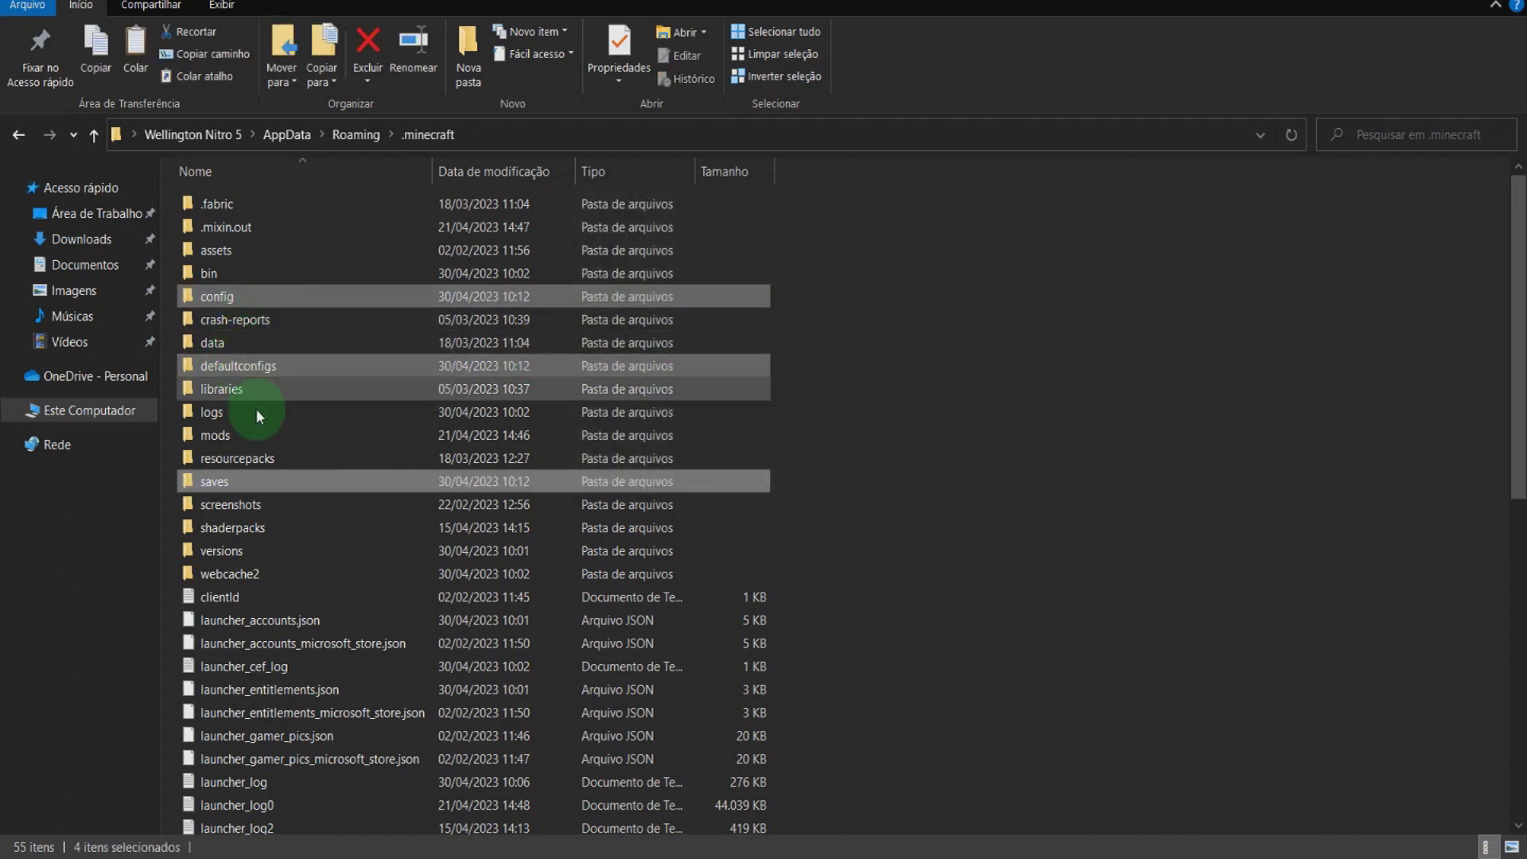
{"action": "right_click", "coordinate": [866, 379]}
{"action": "left_click", "coordinate": [918, 469]}
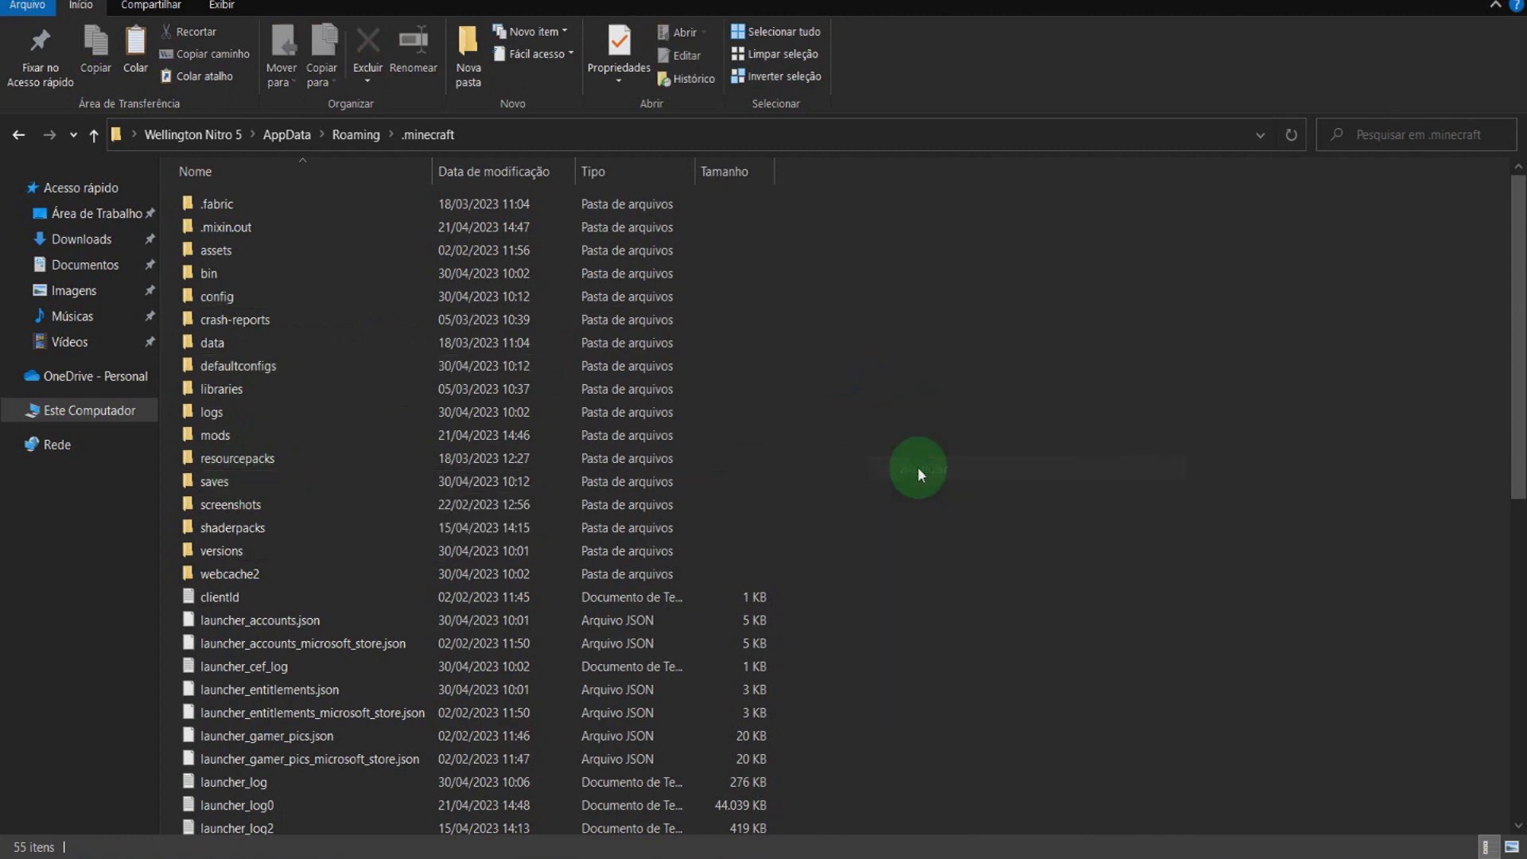
- Switch to the Minecraft Launcher, launch the forge 1.16.5-forge-36.2.39 installation and maximize the game's loading window
{"action": "scroll", "coordinate": [918, 469], "scroll_direction": "down", "scroll_amount": 10}
{"action": "scroll", "coordinate": [919, 485], "scroll_direction": "up", "scroll_amount": 10}
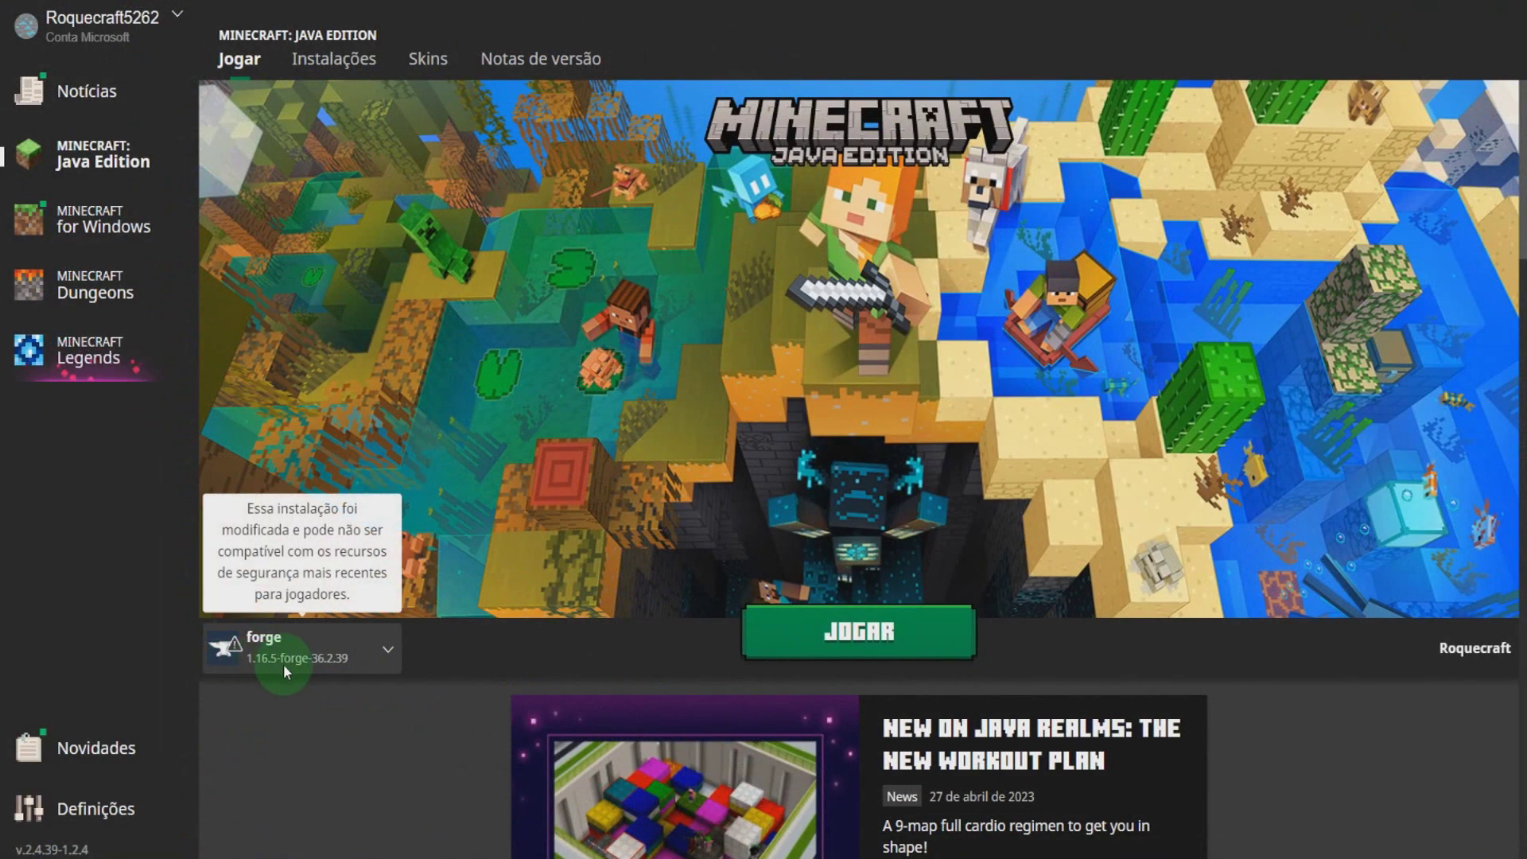
{"action": "mouse_move", "coordinate": [246, 641]}
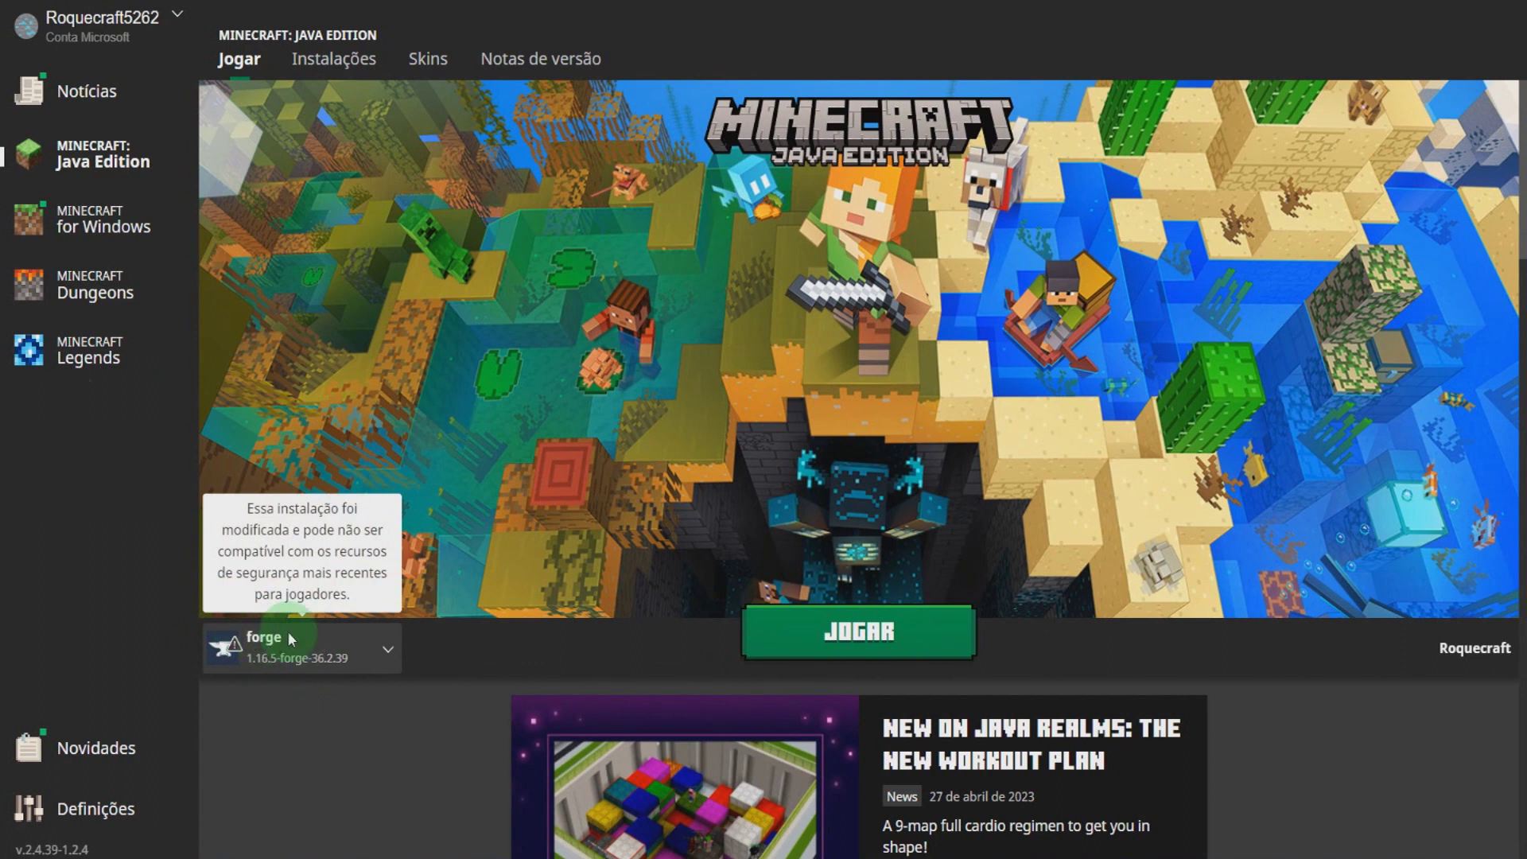
{"action": "left_click", "coordinate": [819, 639]}
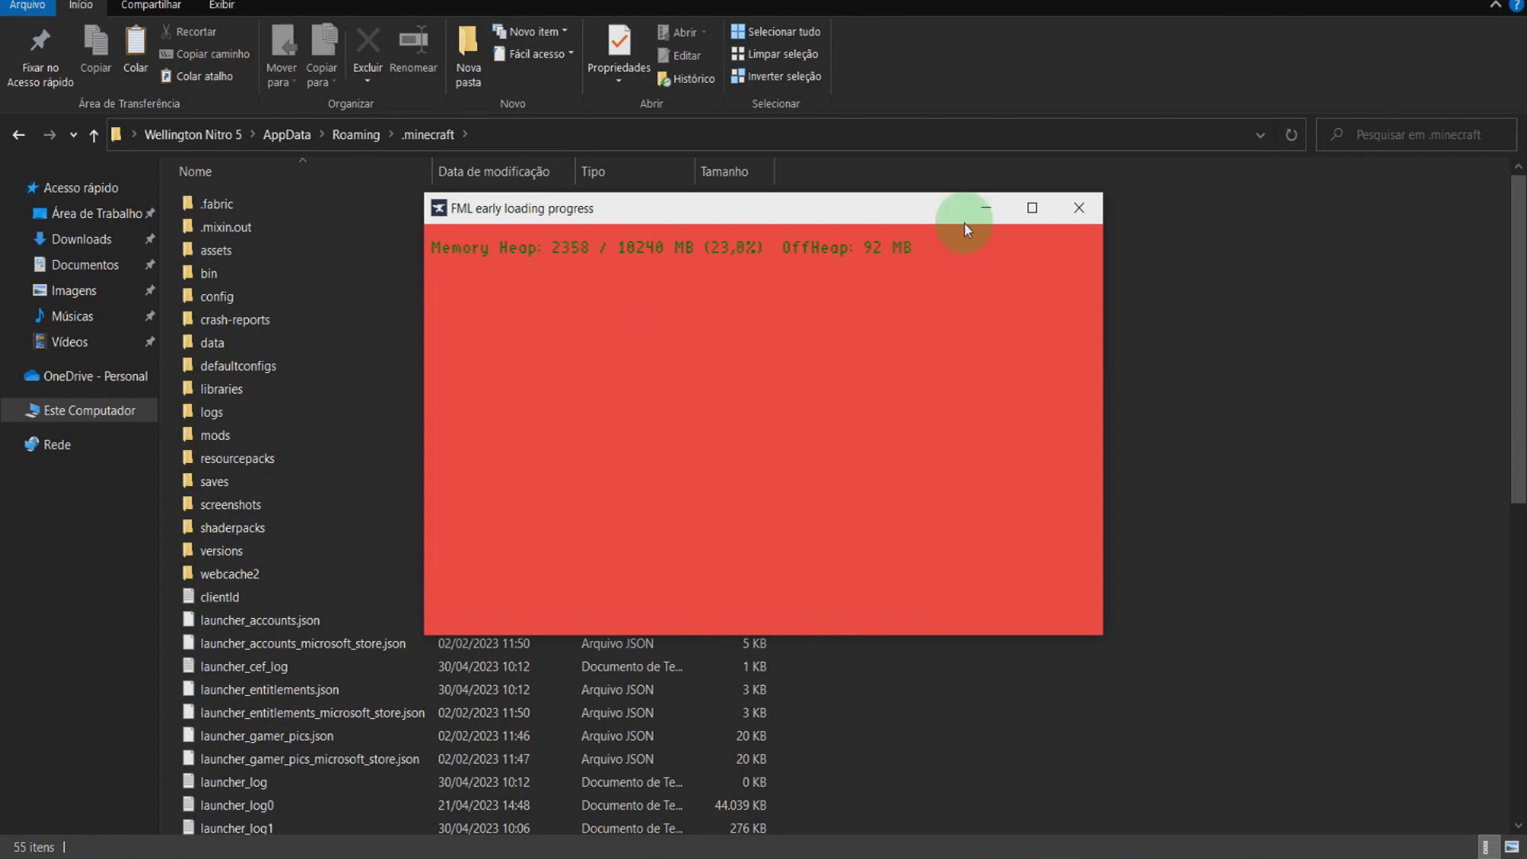
{"action": "left_click", "coordinate": [1032, 208]}
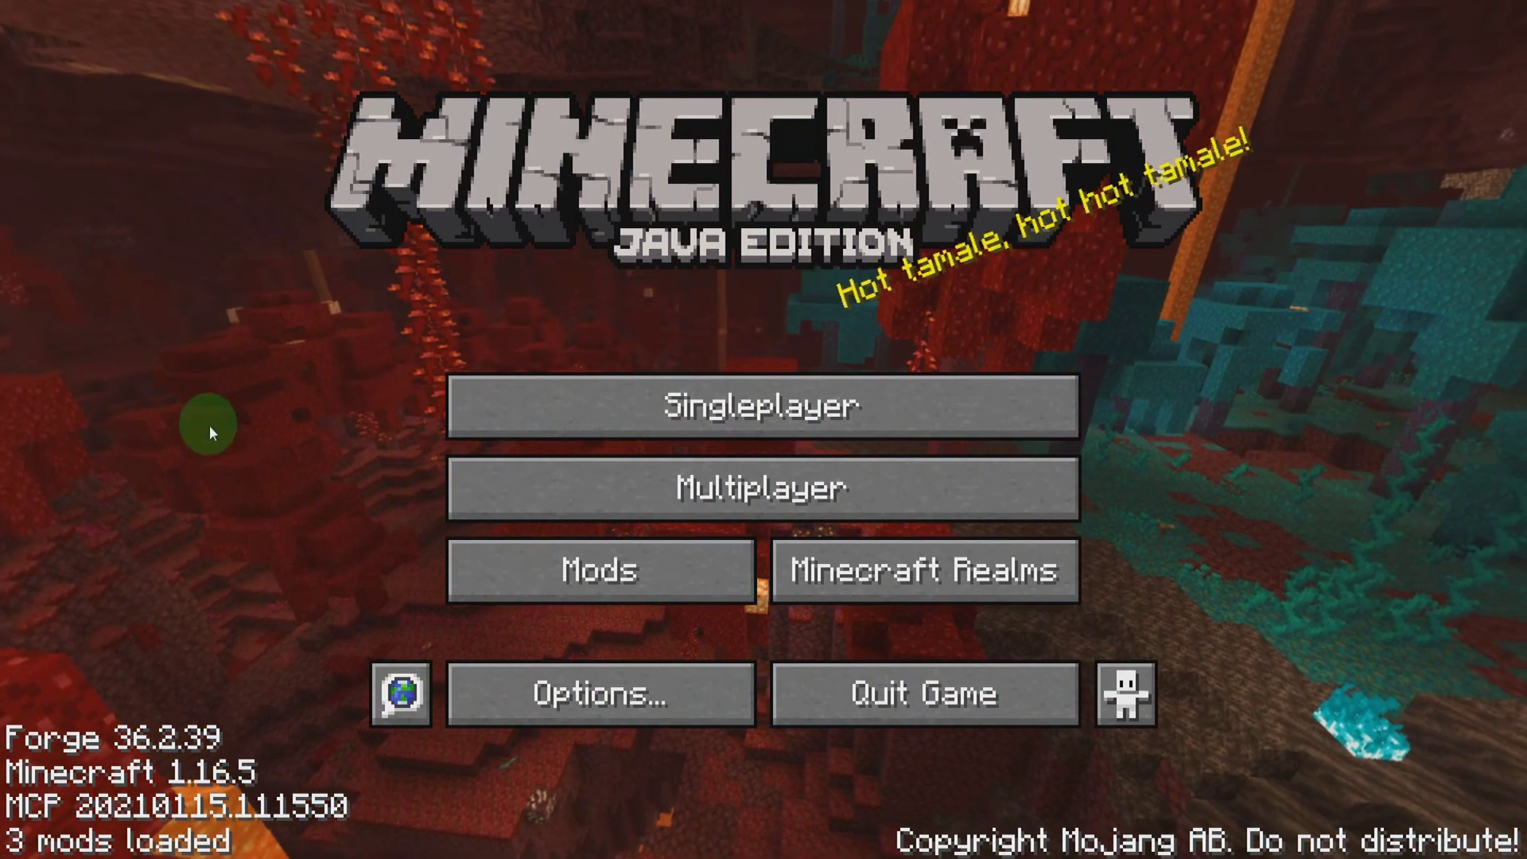
- Open the mods folder from Minecraft's mod list and delete the KimetsunoYaiba_1.16.5_ver30 file from it
{"action": "left_click", "coordinate": [600, 586]}
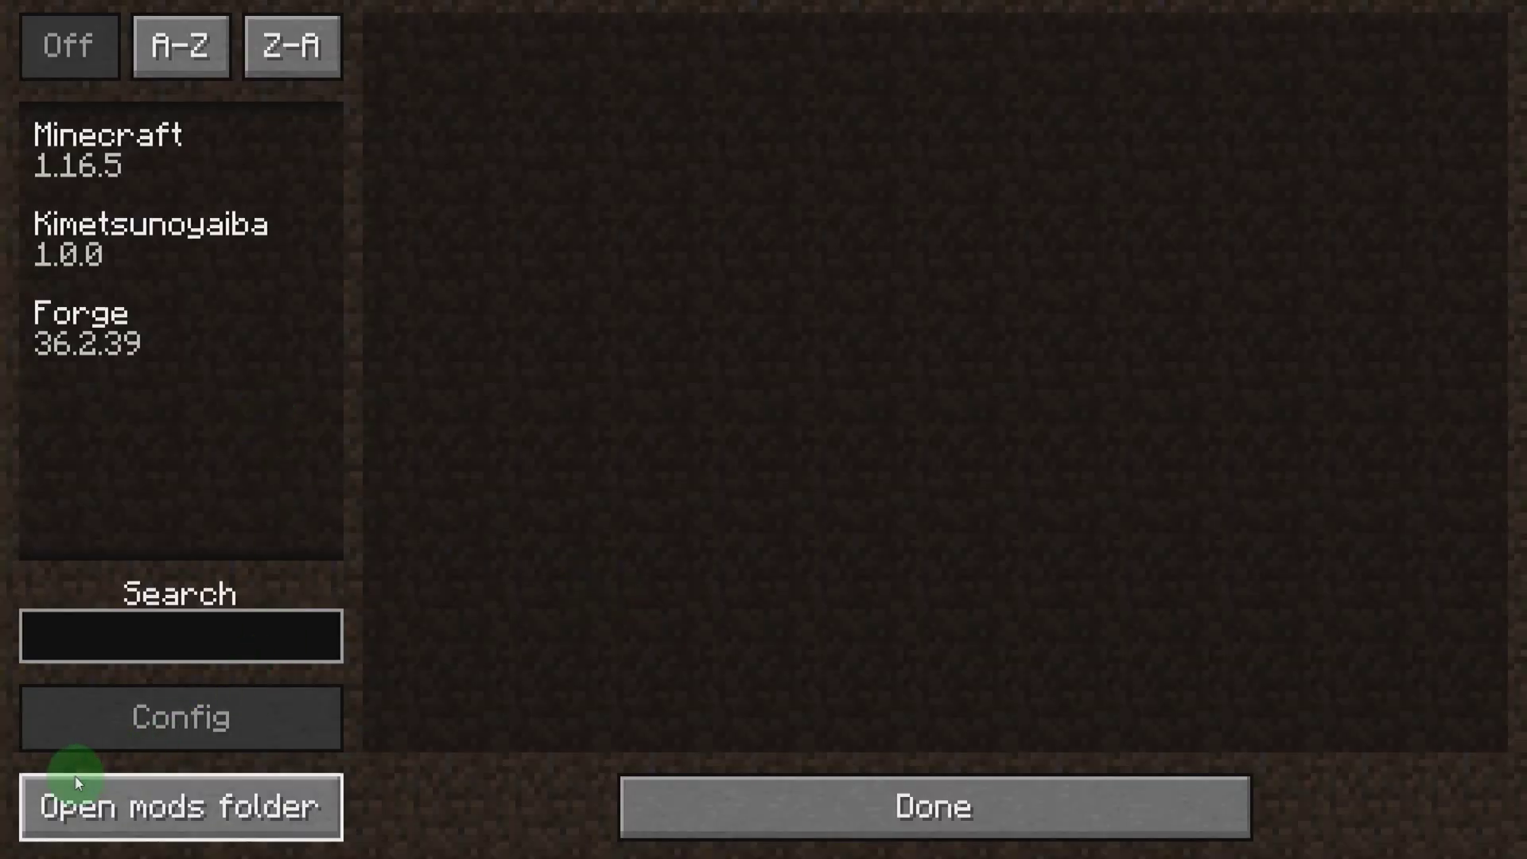
{"action": "left_click", "coordinate": [166, 810]}
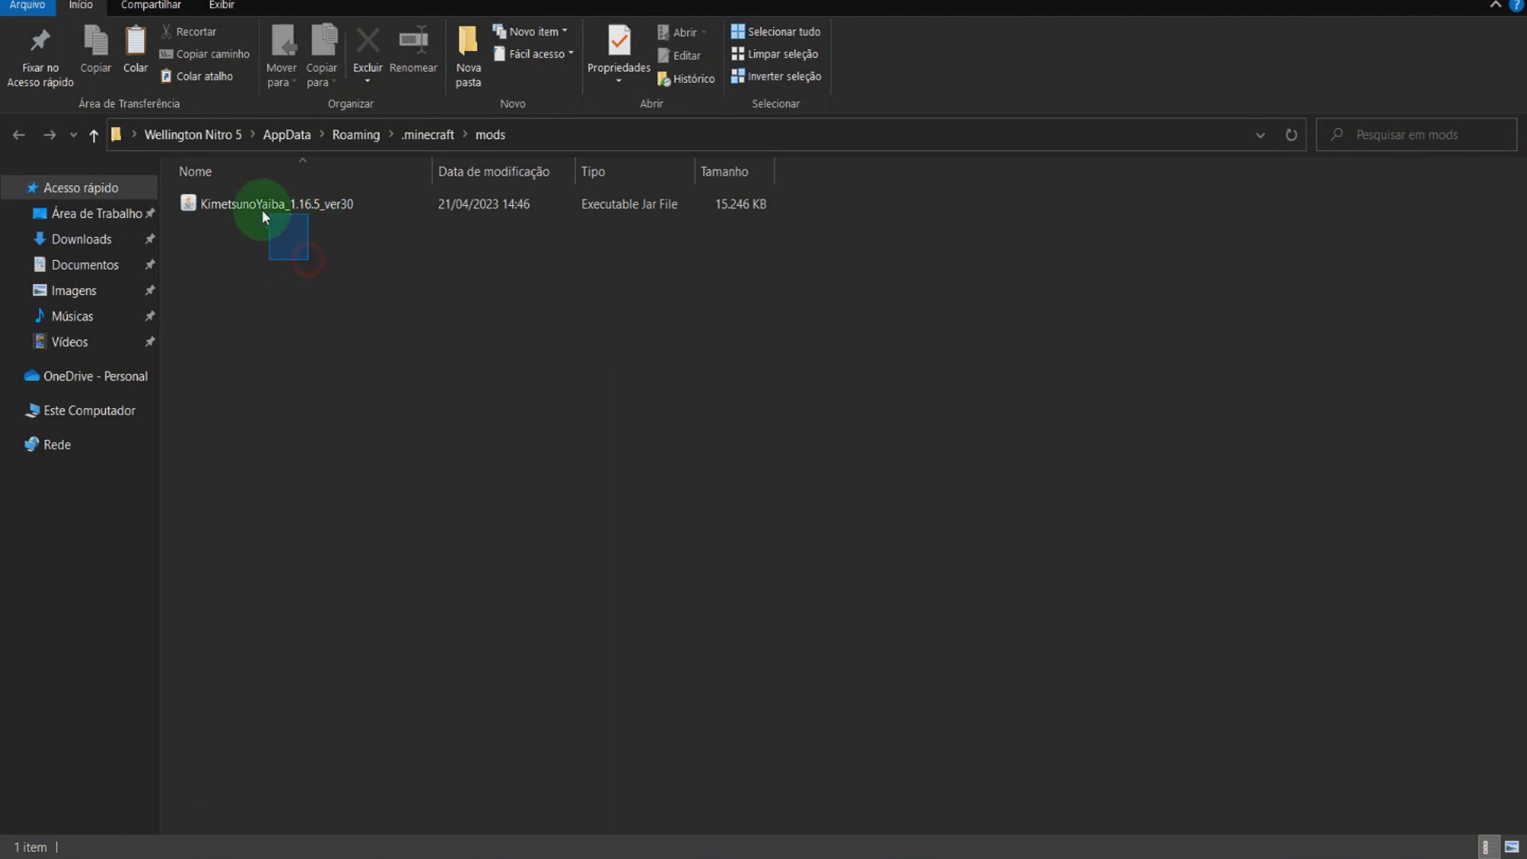
{"action": "left_click", "coordinate": [248, 208]}
{"action": "key", "text": "Delete"}
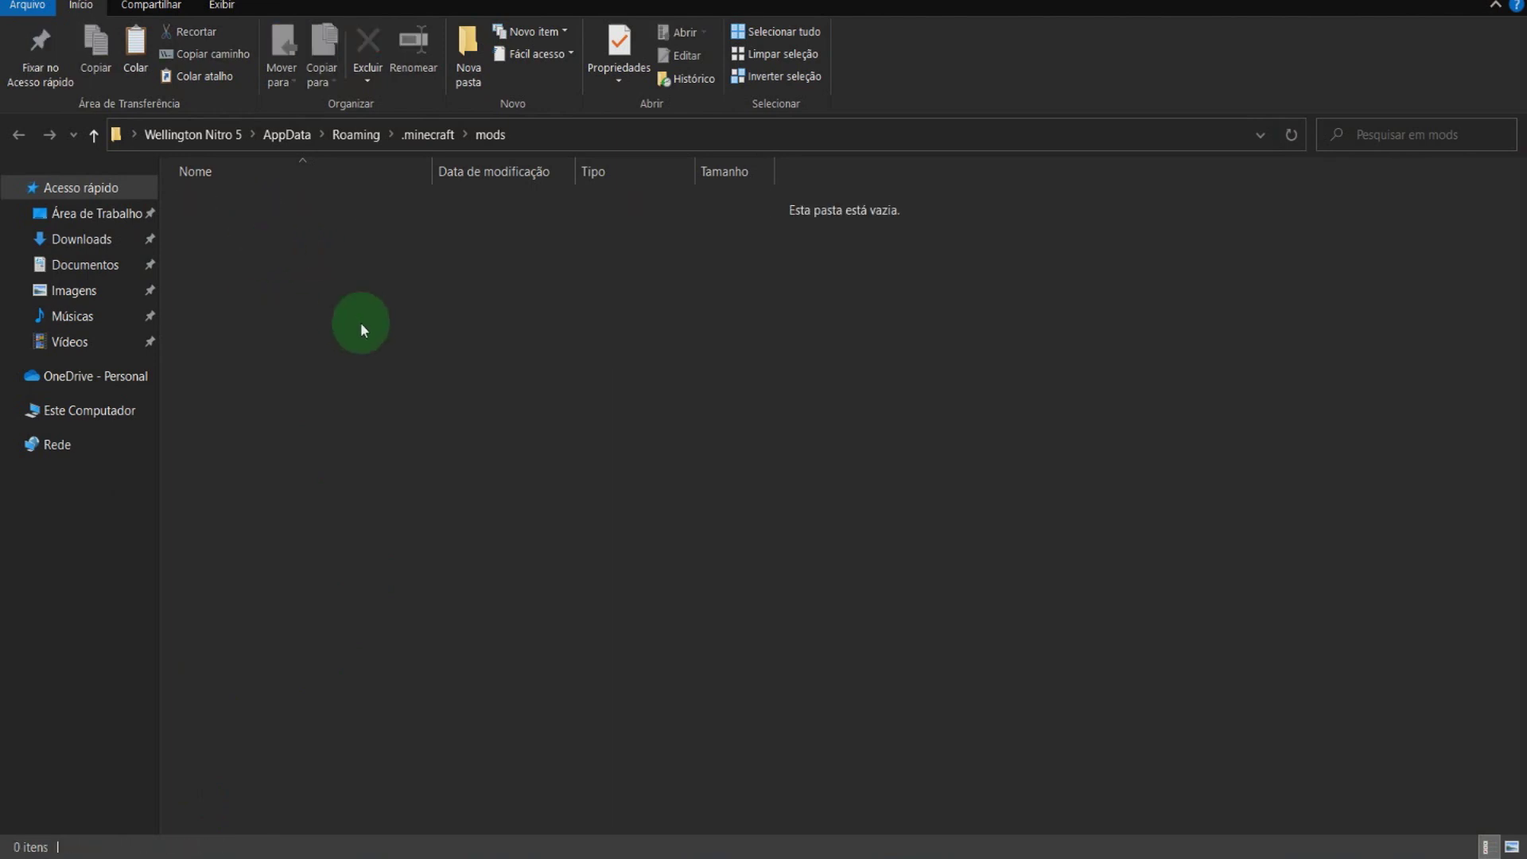
{"action": "left_click_drag", "start_coordinate": [415, 506], "coordinate": [477, 509]}
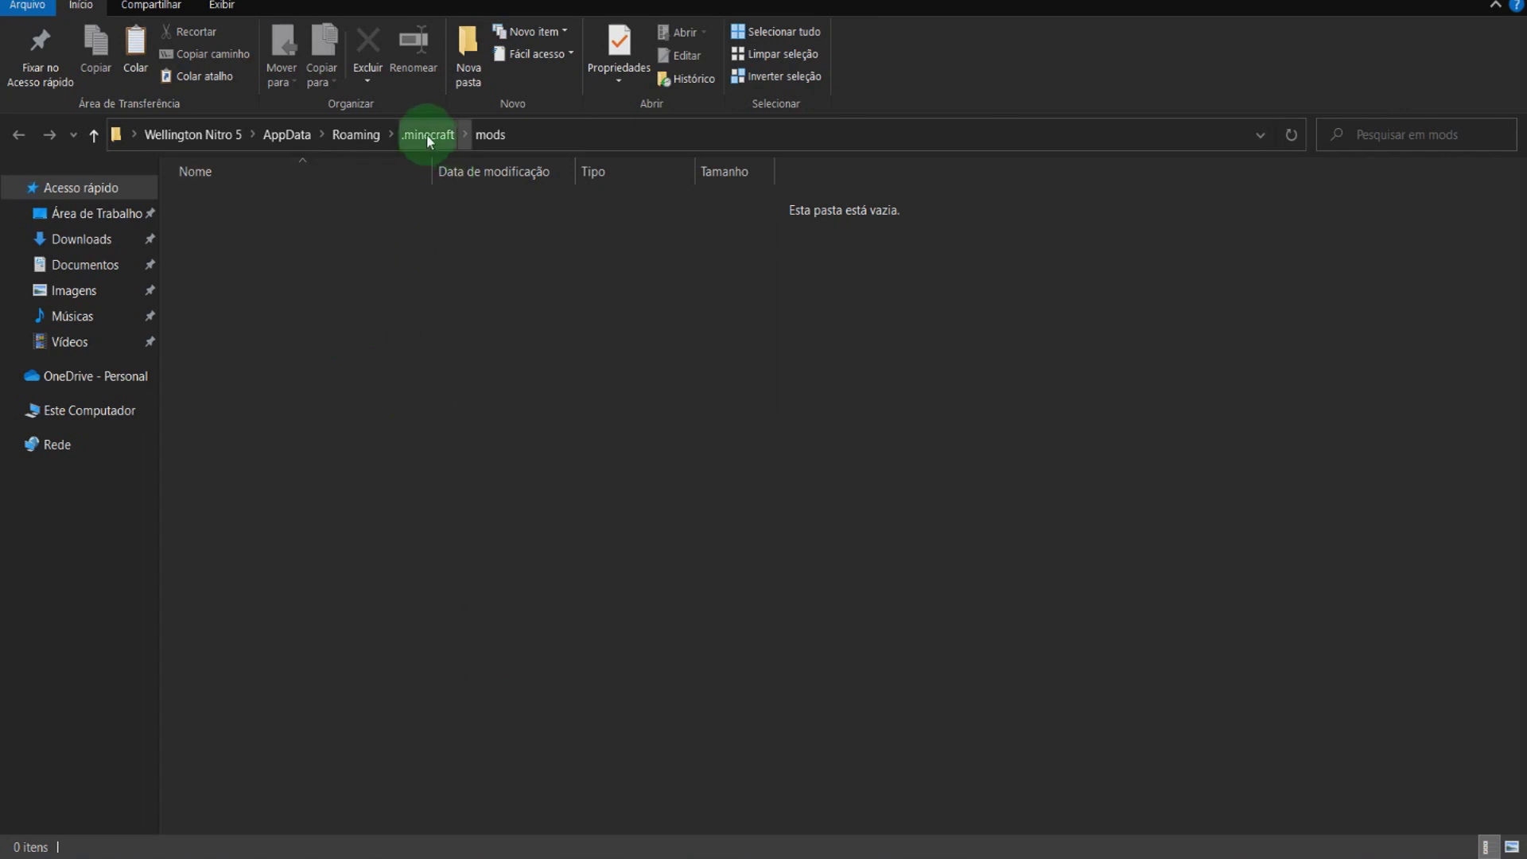
- Open modlist from the STK2-v6.5 folder in Downloads and look through its mod links in the browser
{"action": "left_click", "coordinate": [105, 242]}
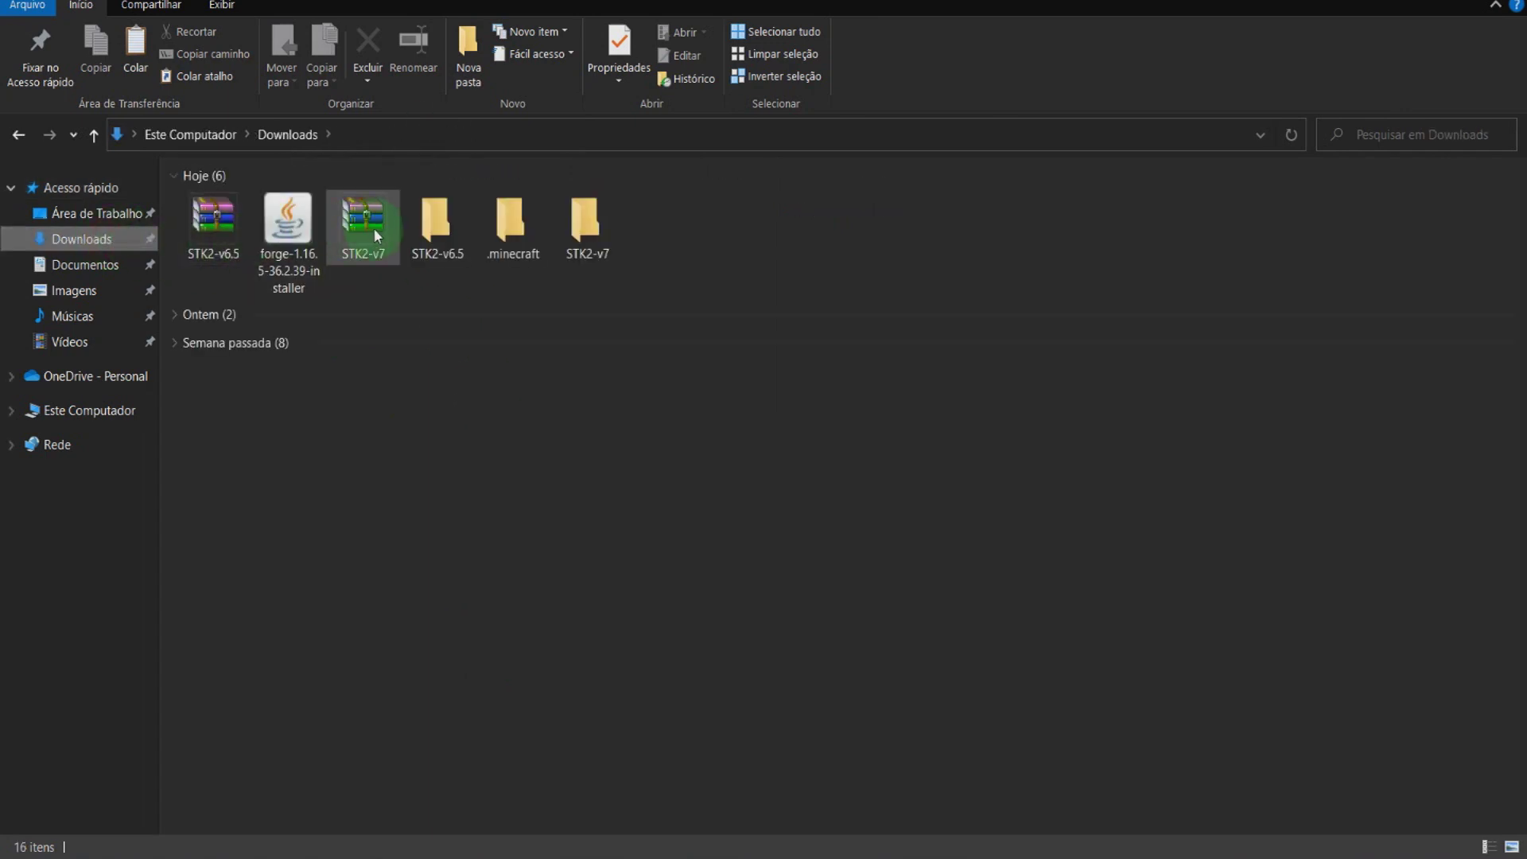
{"action": "double_click", "coordinate": [445, 237]}
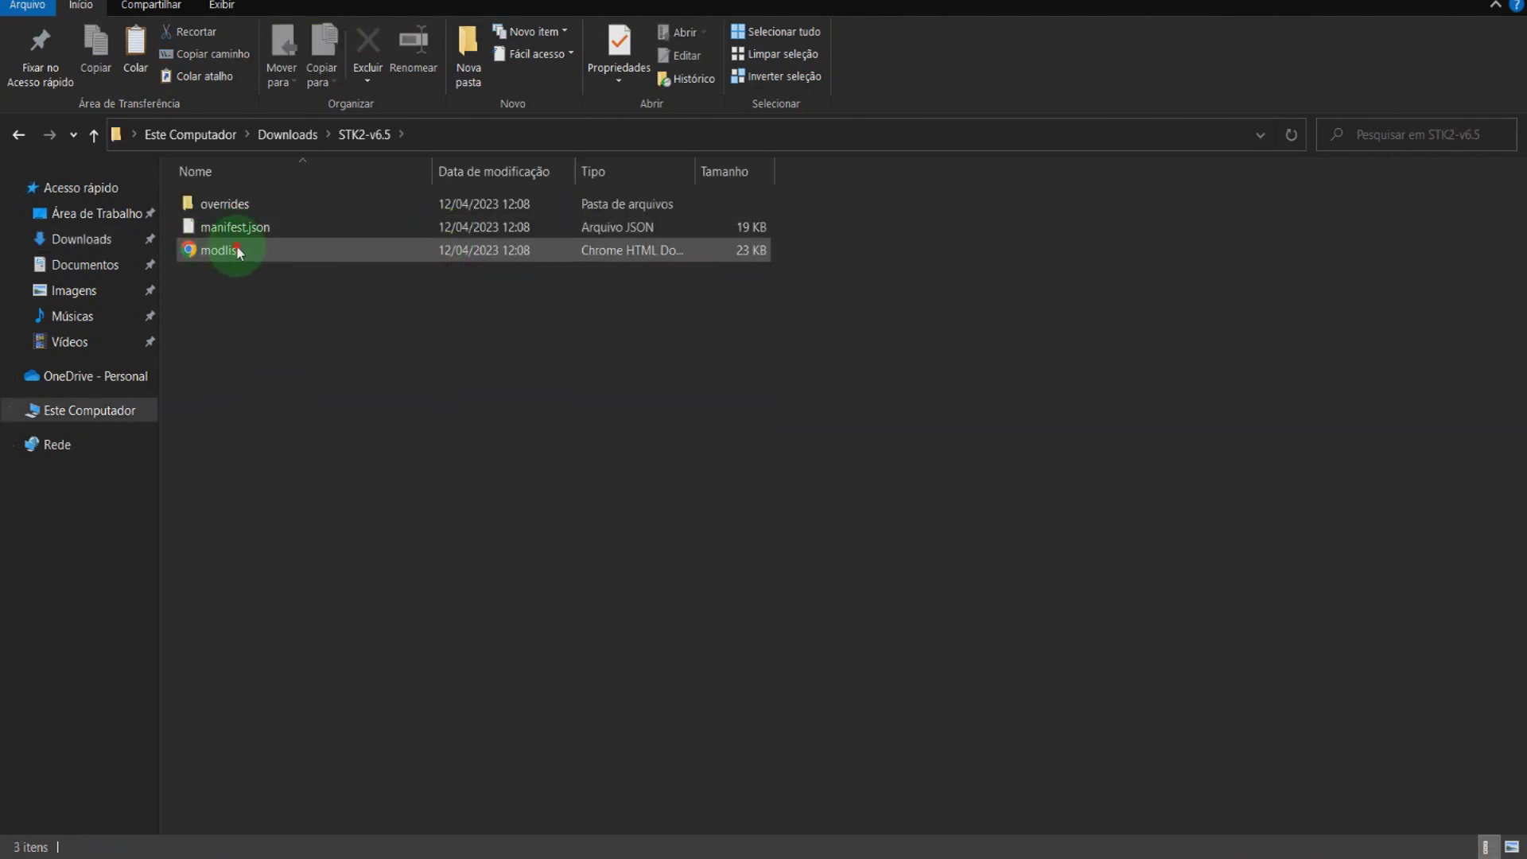
{"action": "double_click", "coordinate": [222, 250]}
{"action": "scroll", "coordinate": [183, 318], "scroll_direction": "down", "scroll_amount": 20}
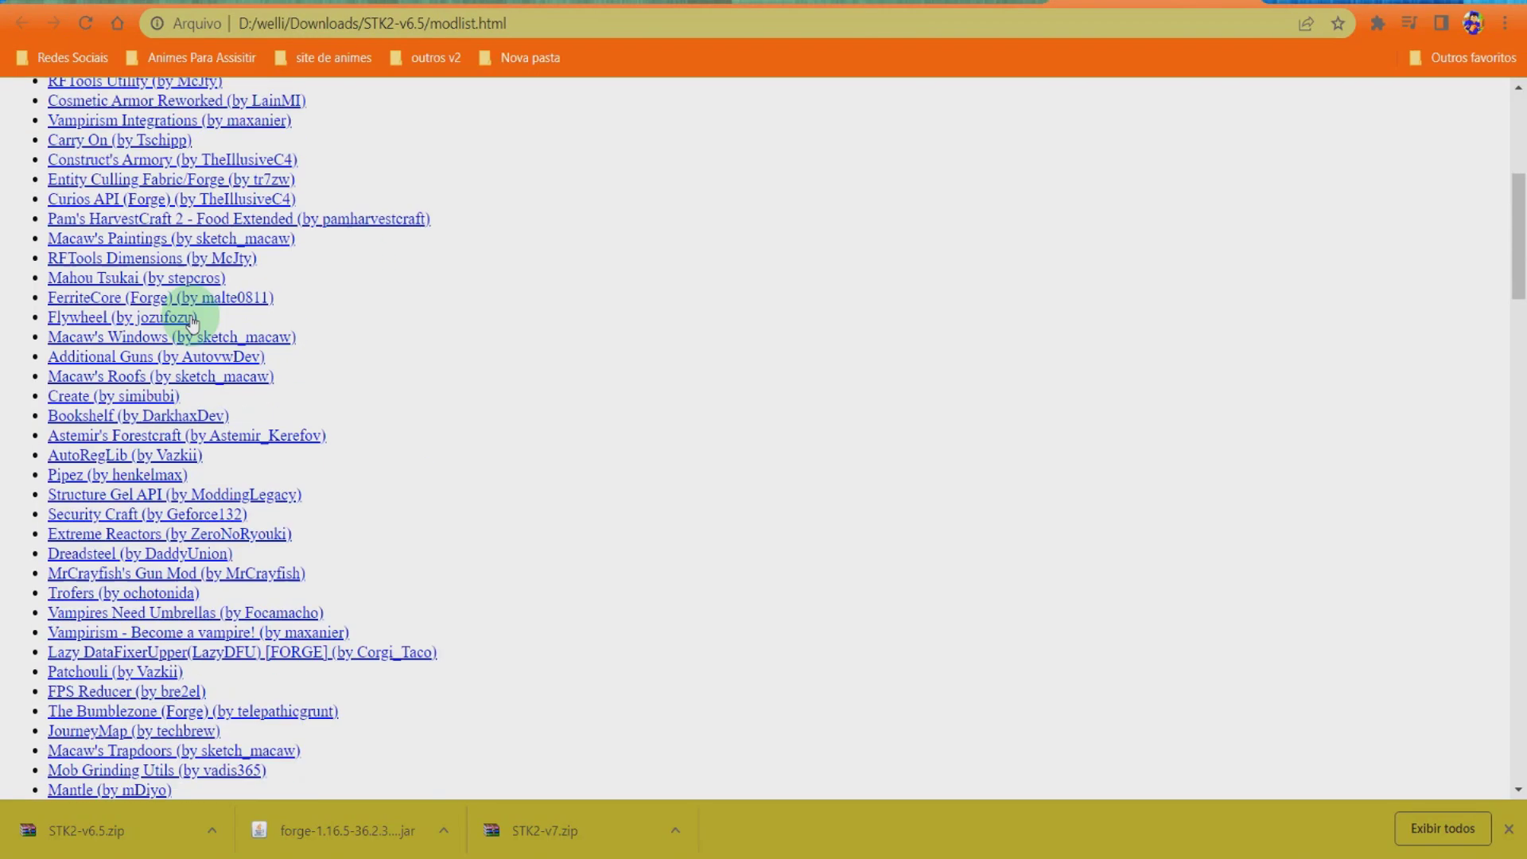
{"action": "scroll", "coordinate": [193, 461], "scroll_direction": "down", "scroll_amount": 5}
{"action": "scroll", "coordinate": [191, 460], "scroll_direction": "up", "scroll_amount": 20}
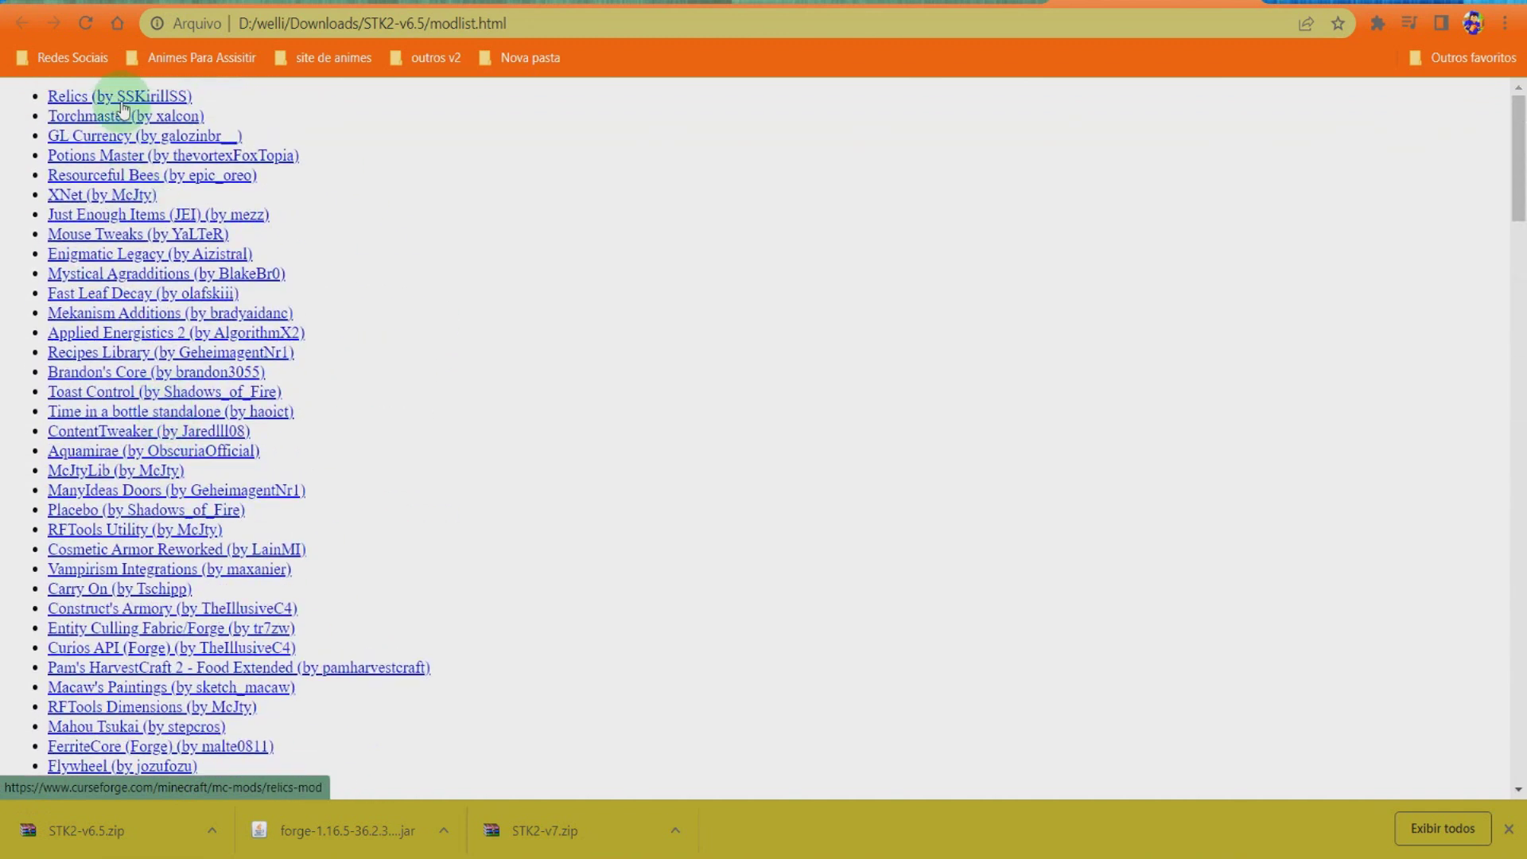
- Open the Relics mod's CurseForge page from the mod list and view its description and supported game versions
{"action": "left_click", "coordinate": [124, 97]}
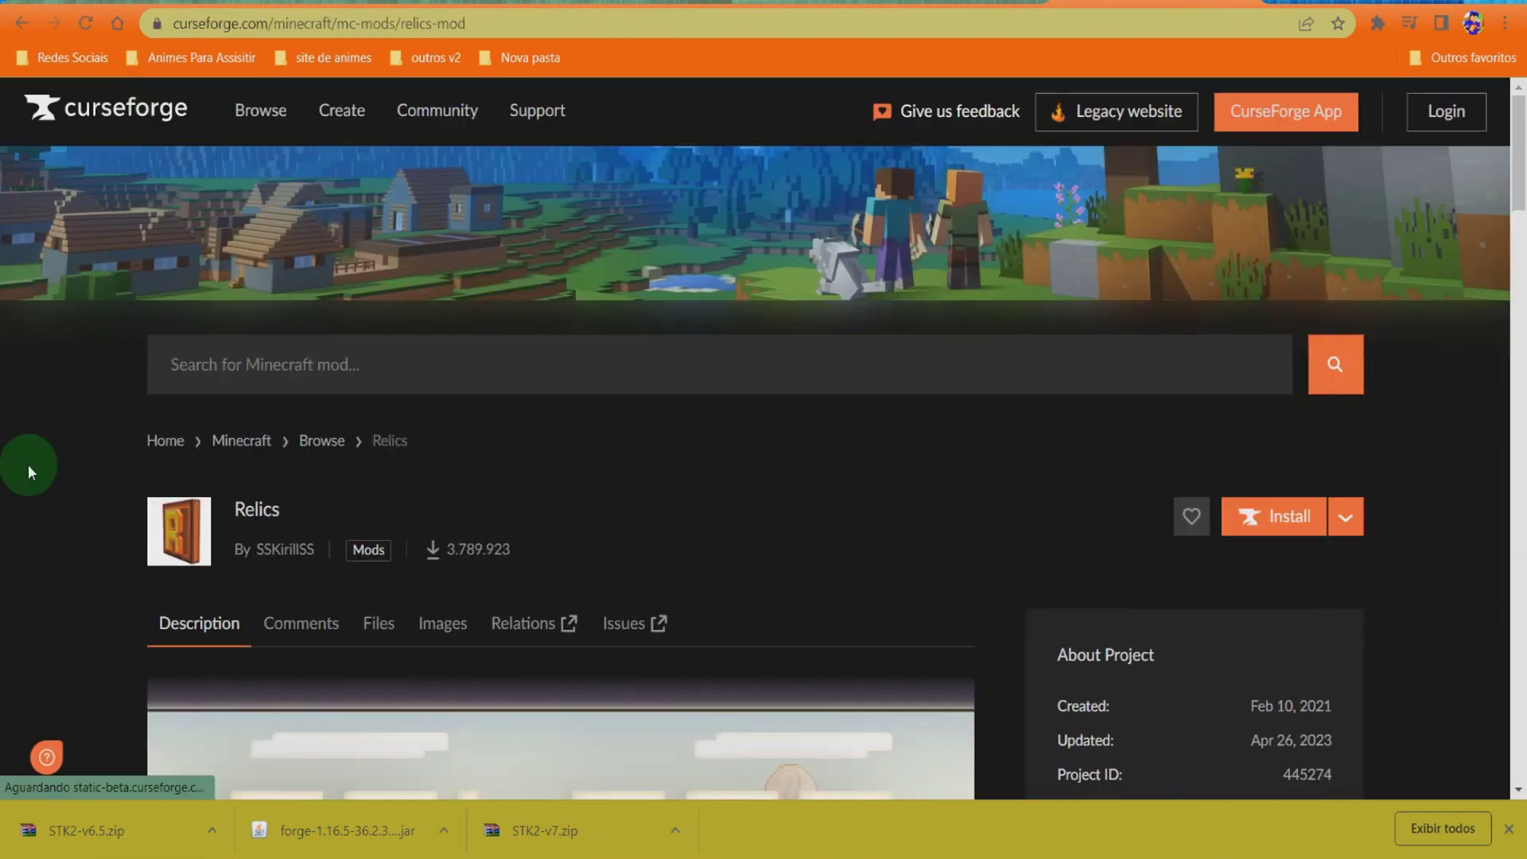
{"action": "scroll", "coordinate": [59, 509], "scroll_direction": "down", "scroll_amount": 5}
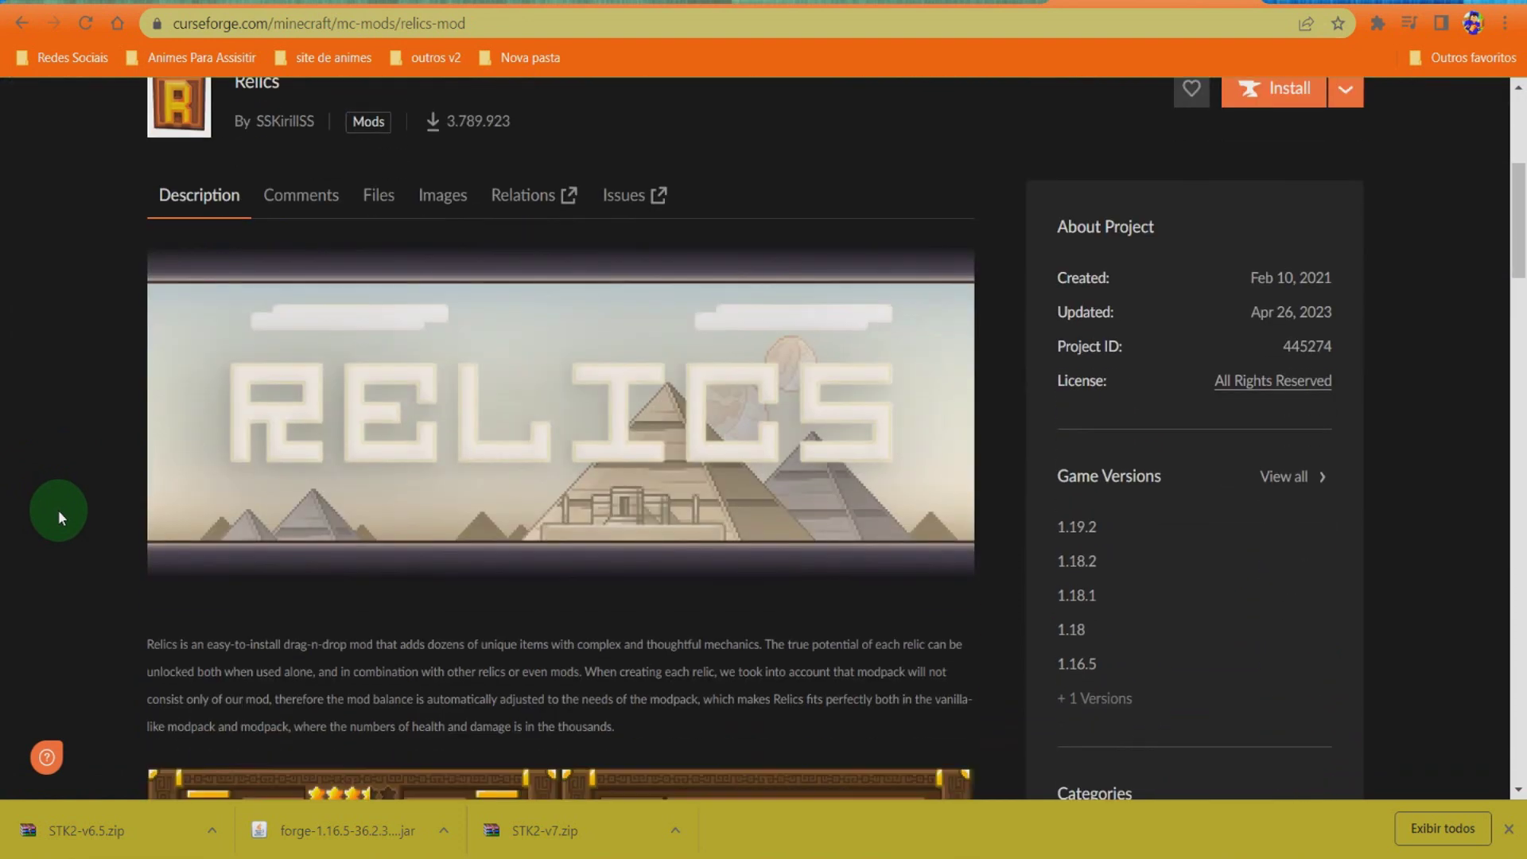